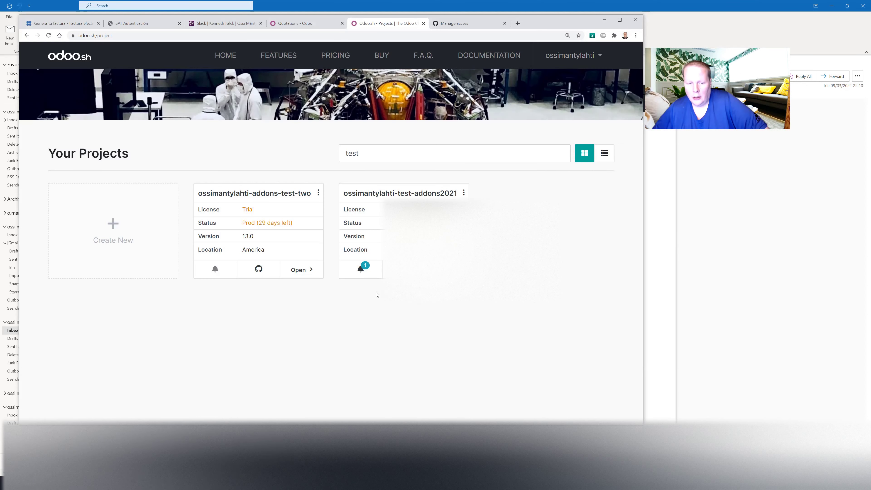
Bring up the addons-test-two Odoo.sh Branches page showing main's build history.
key(alt+Tab)
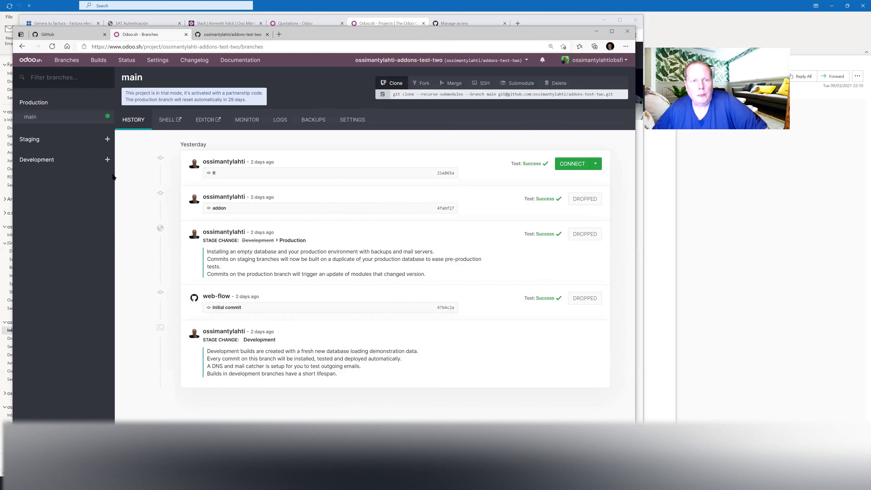
click(213, 34)
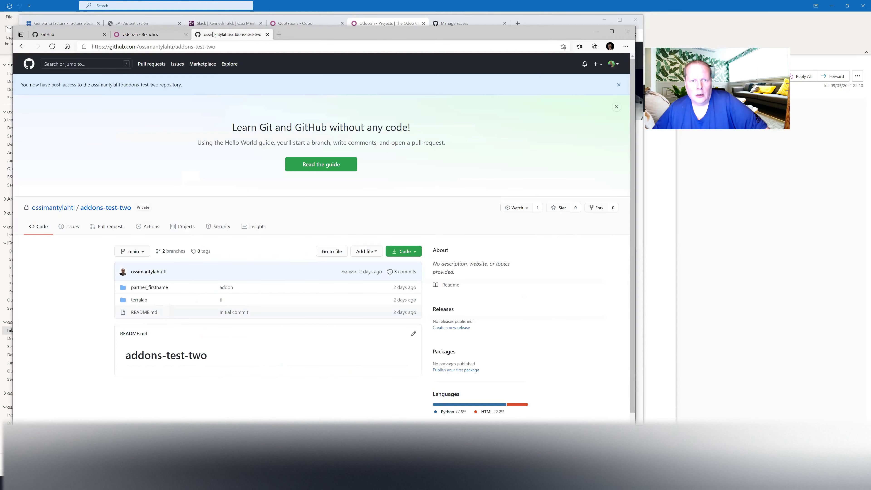
Check the signed-in GitHub account on the addons-test-two repo, zoom in, and return to Odoo.sh.
click(613, 65)
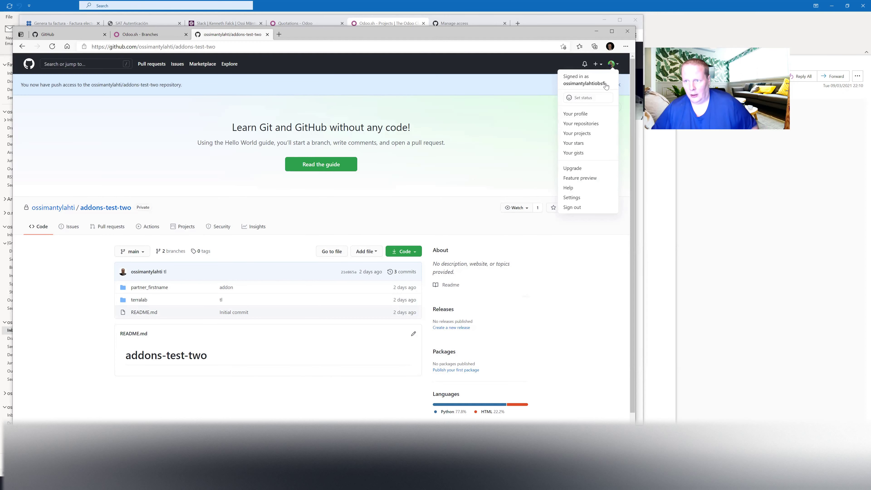
key(ctrl+plus)
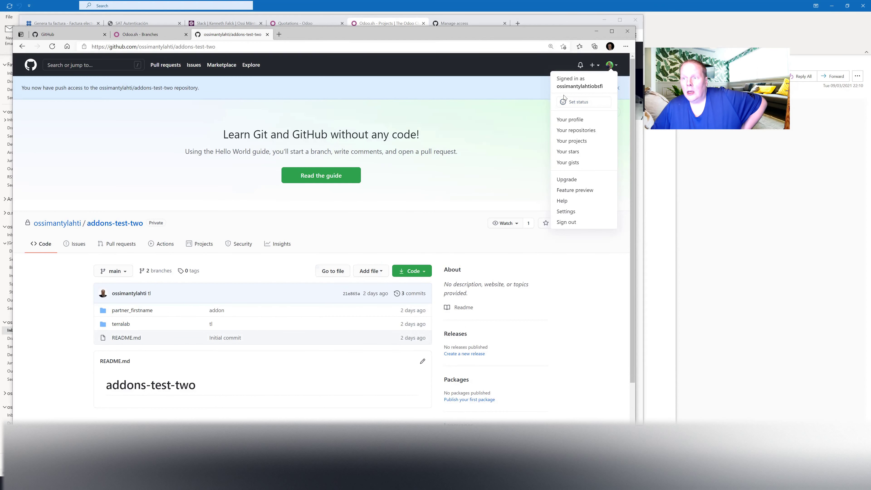
click(517, 96)
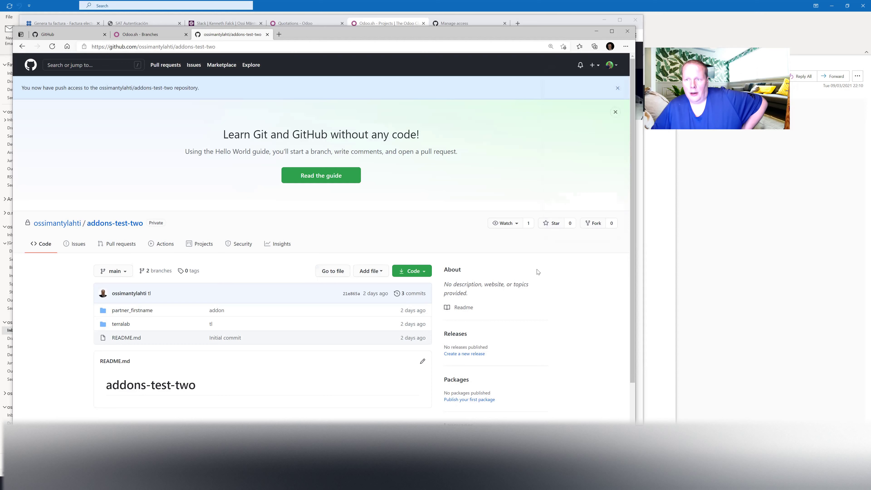
key(alt+Tab)
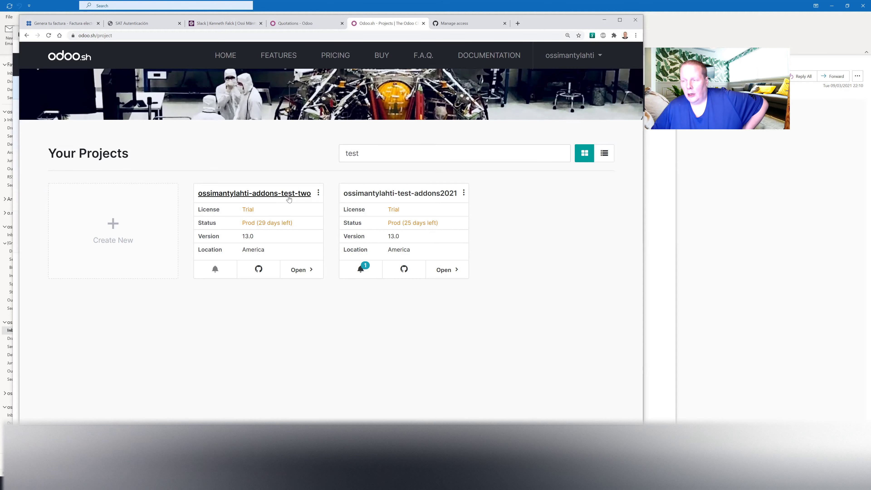
Open addons-test-two and create staging branch 'staging5' forked from main.
click(289, 198)
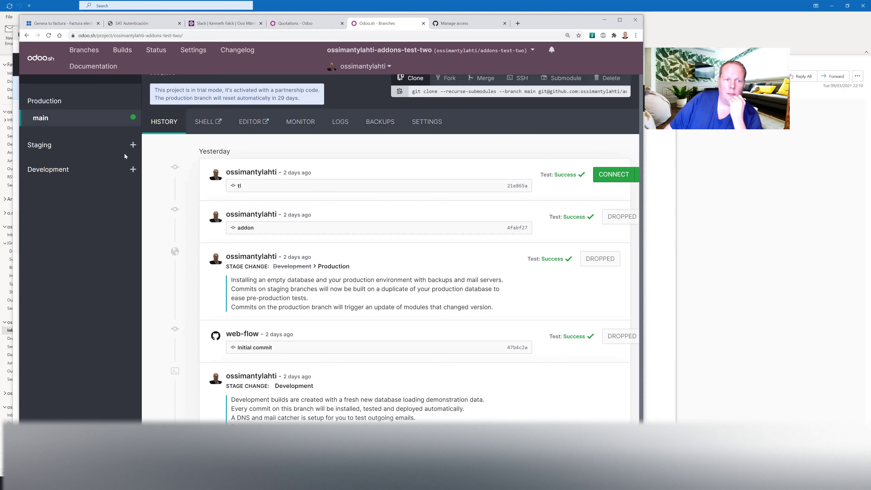
click(137, 145)
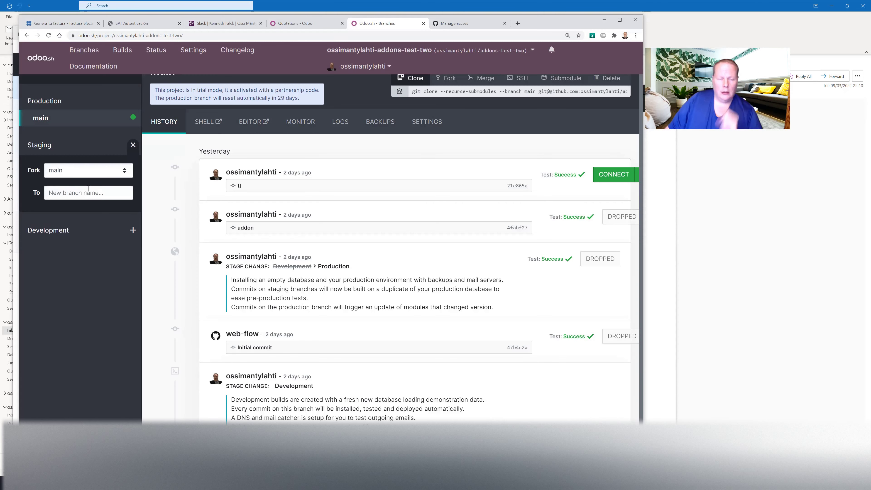
text(staging5)
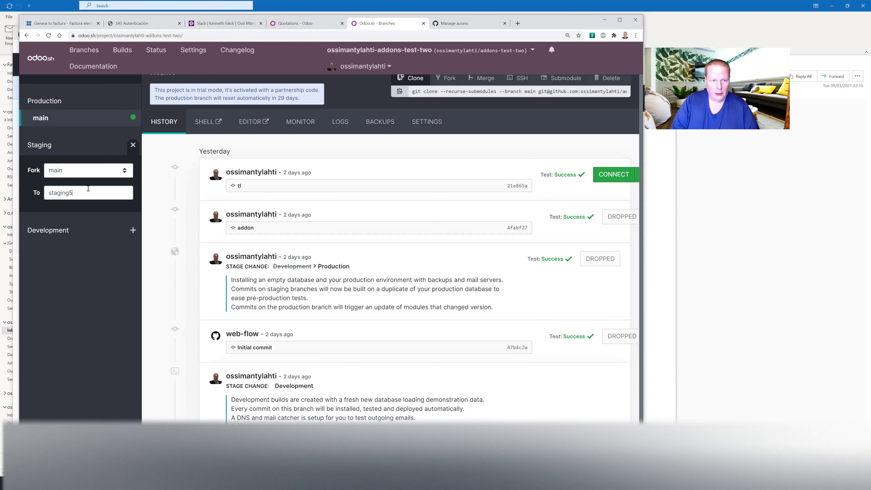
key(Return)
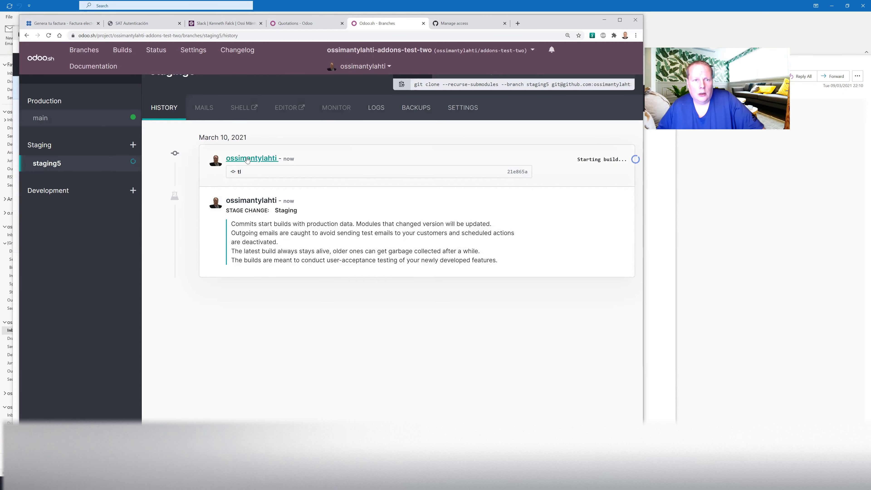
Open the project Settings and delete the third Admin collaborator.
click(197, 50)
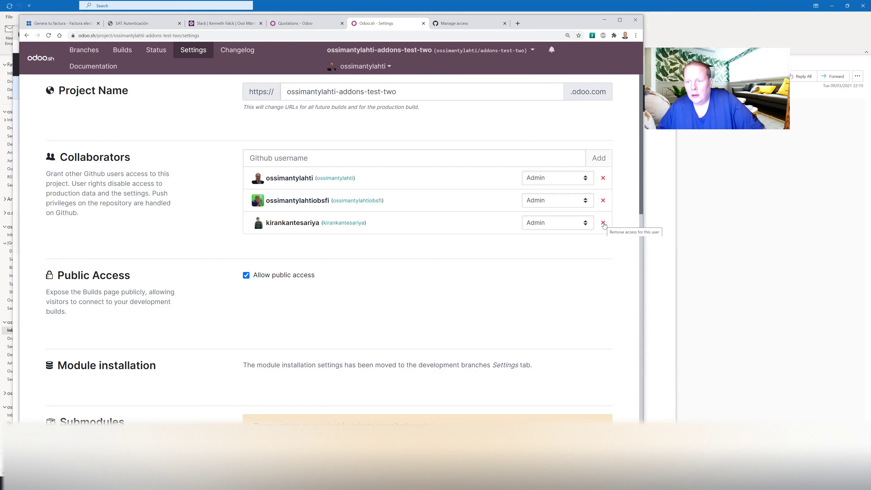
drag(85, 162, 161, 175)
click(160, 174)
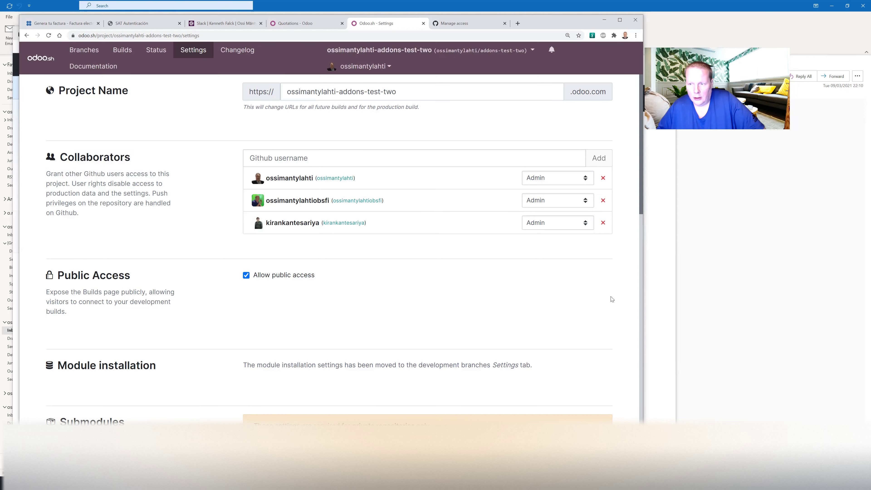
click(599, 225)
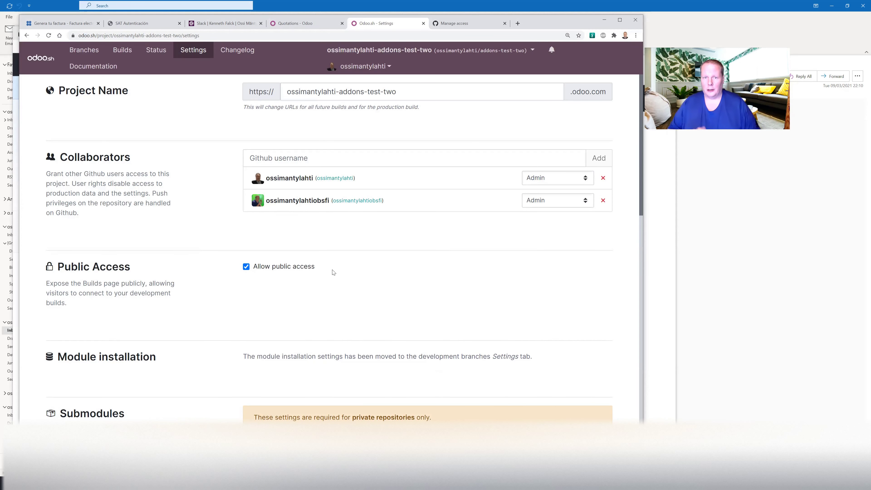
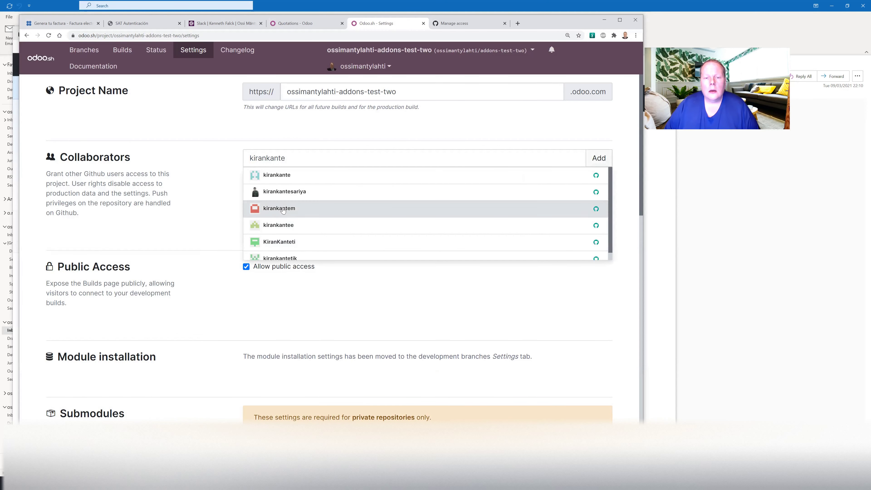
Add the GitHub user back as a collaborator with the Admin role.
click(288, 192)
click(600, 159)
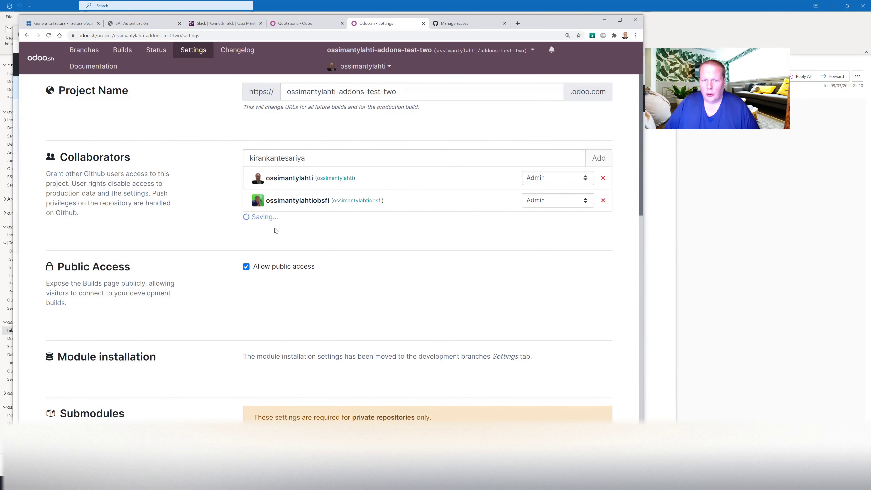
click(564, 223)
click(555, 240)
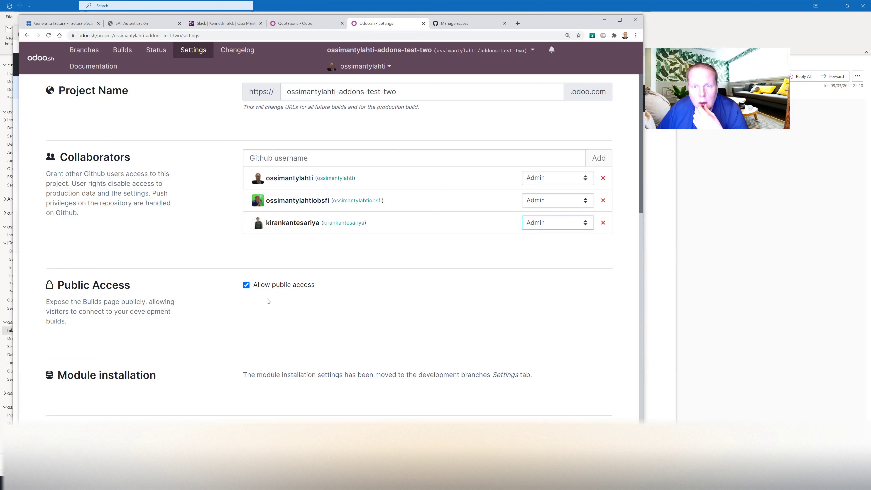
Glance at the account menu, then return to the project's Branches page.
click(384, 66)
click(323, 67)
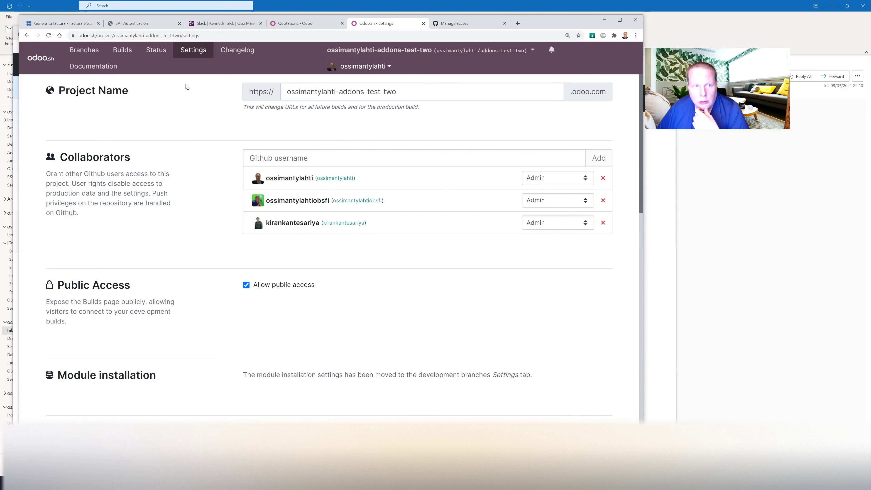
click(82, 55)
Connect to the staging5 database to confirm it opens, then close that tab.
click(55, 164)
click(613, 160)
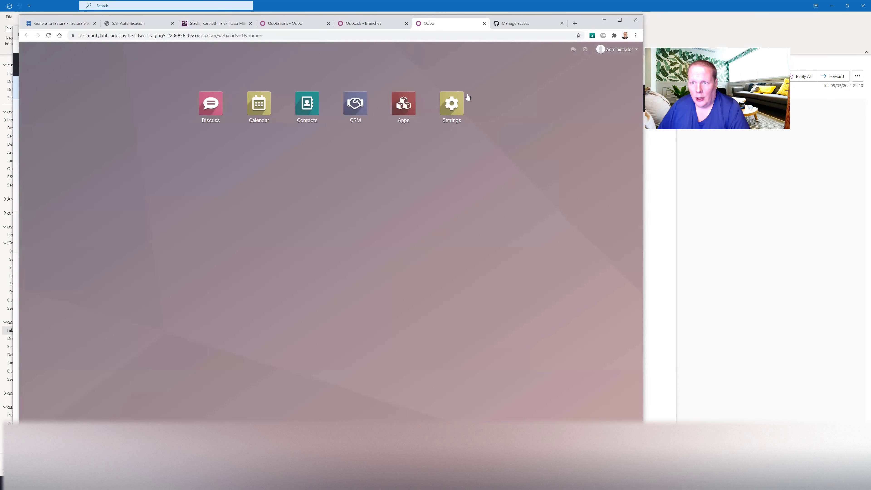
click(484, 24)
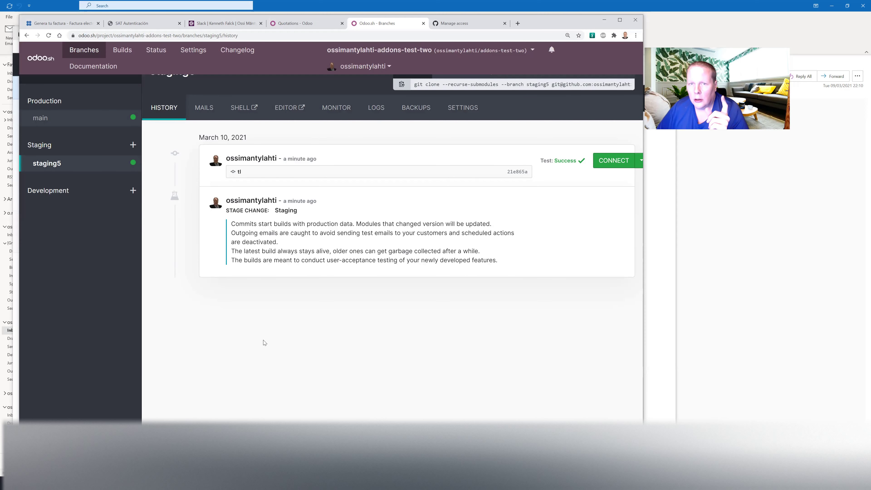
From Builds, open the main tl build's commit on GitHub and go to the repository home.
click(123, 54)
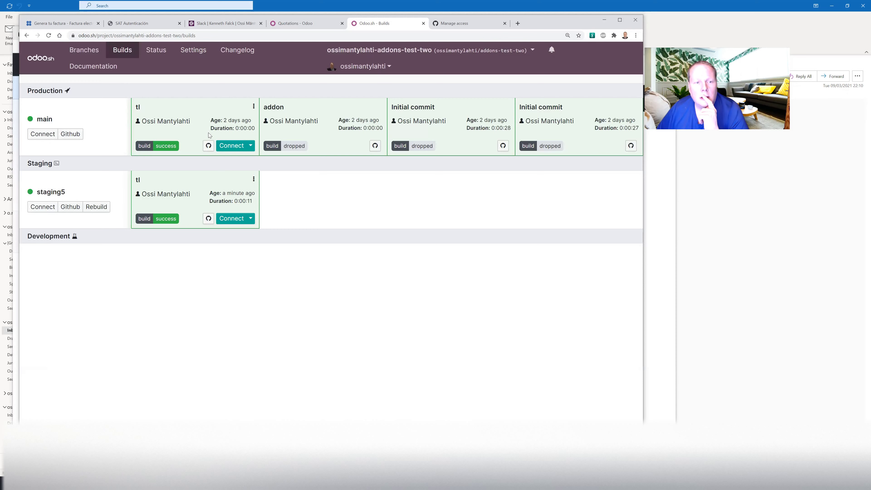
click(208, 146)
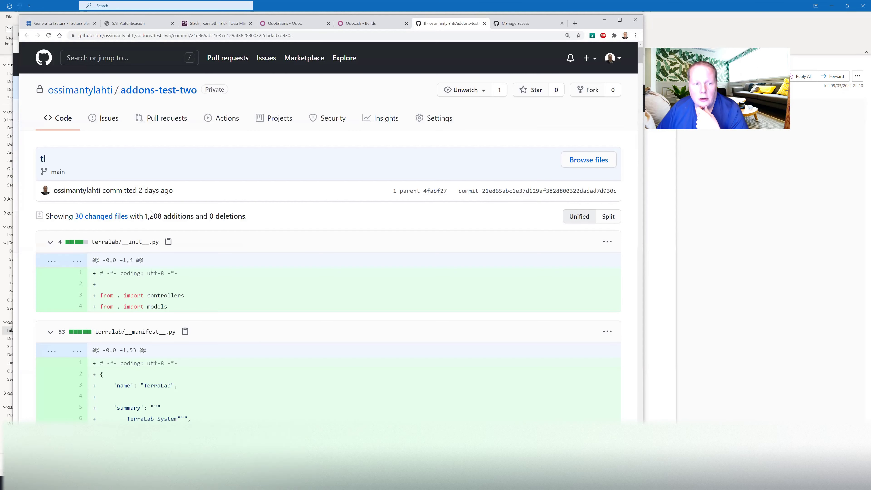
click(134, 91)
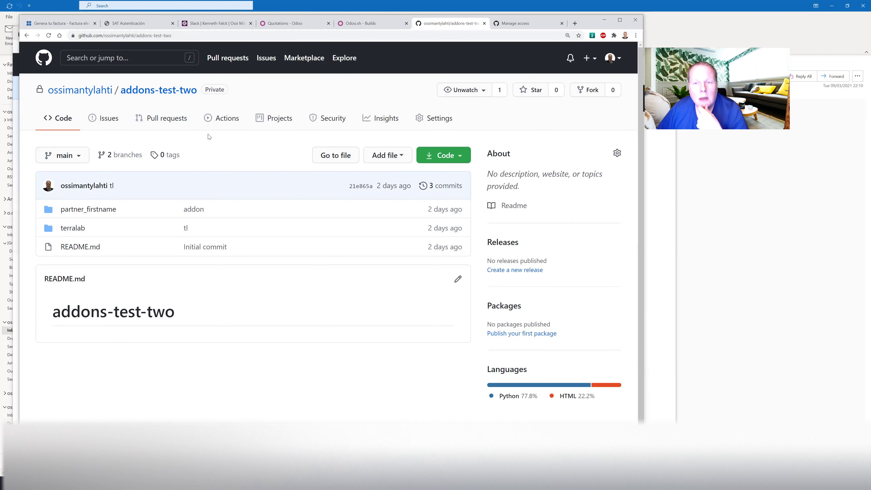
Open the addons-test-two repository's Settings > Manage access page.
click(434, 120)
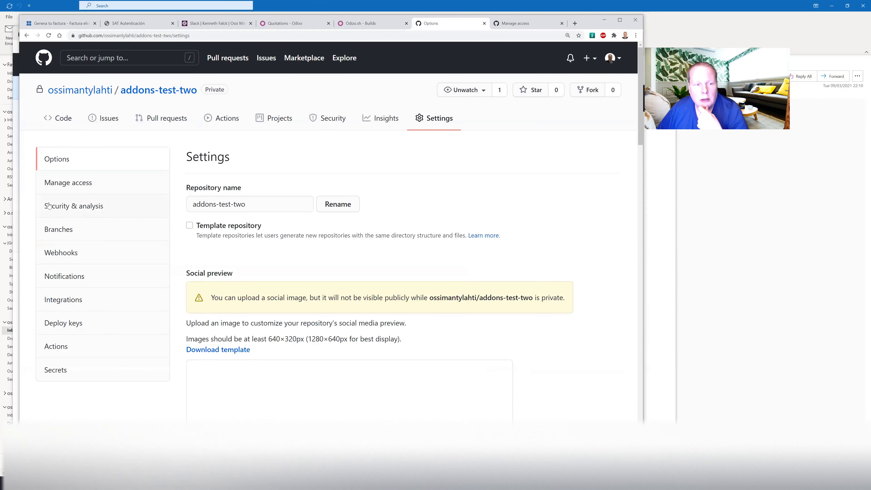
click(73, 185)
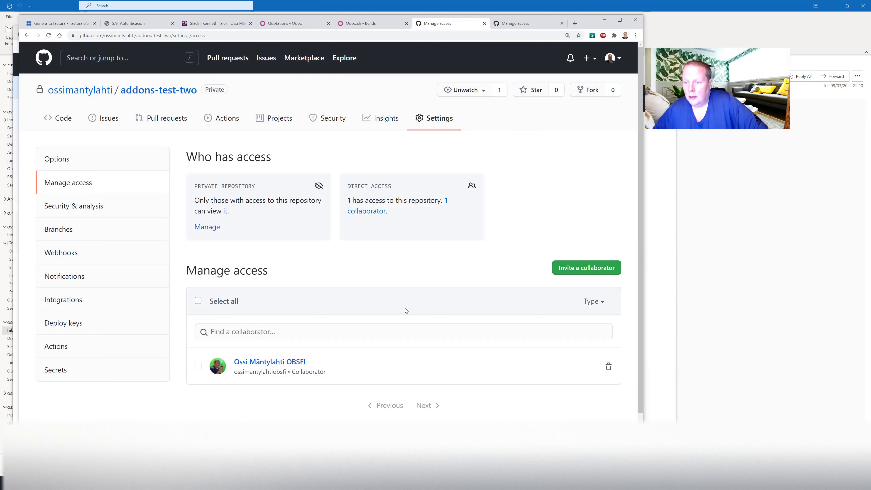
Invite the GitHub user as a collaborator on addons-test-two, leaving the invitation pending.
click(570, 264)
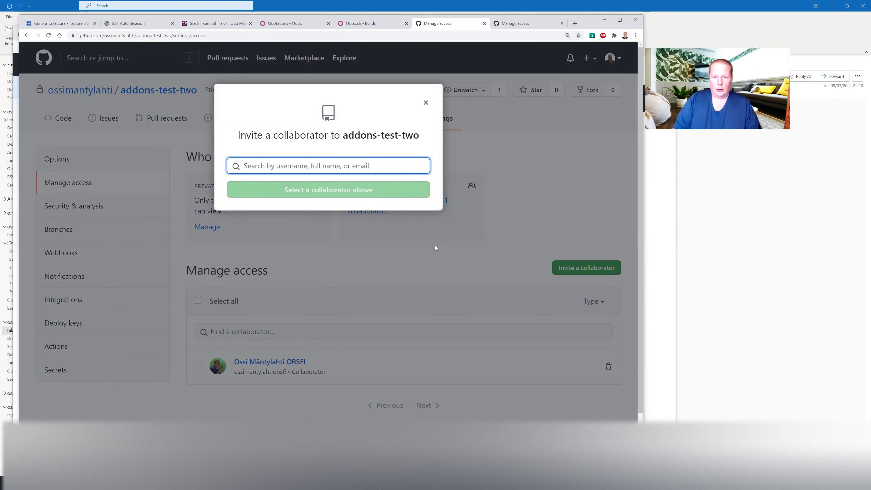
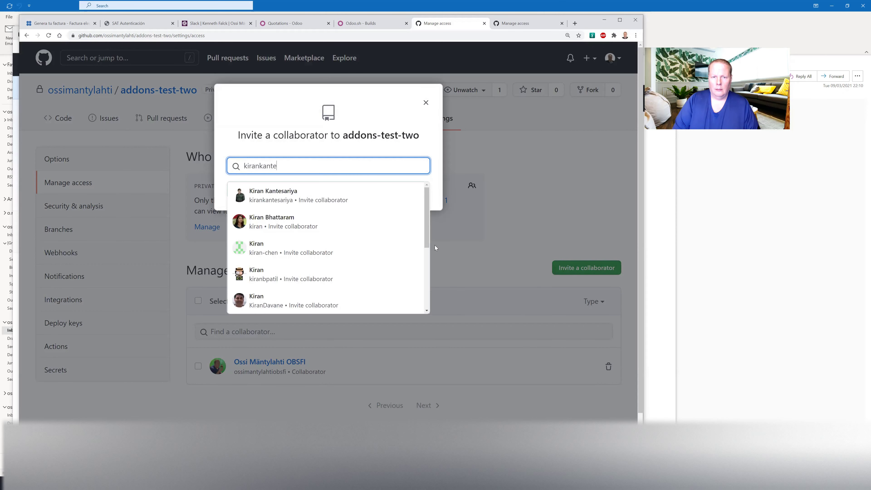
click(301, 199)
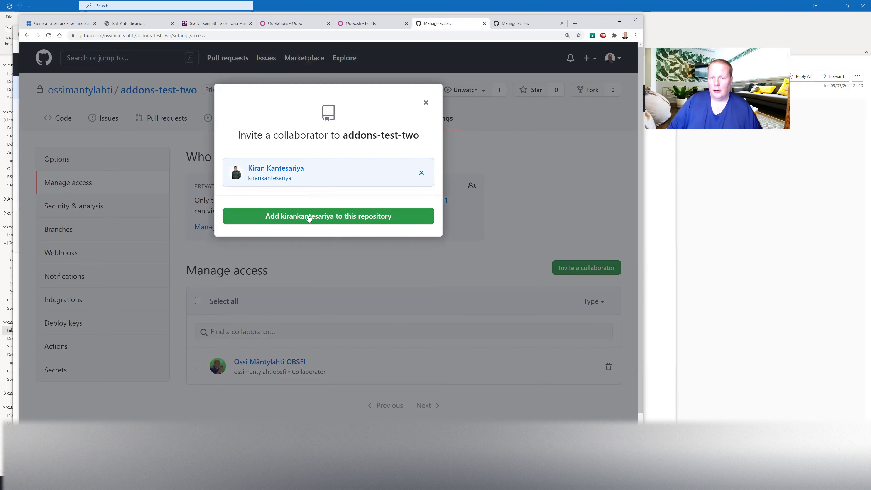
click(309, 217)
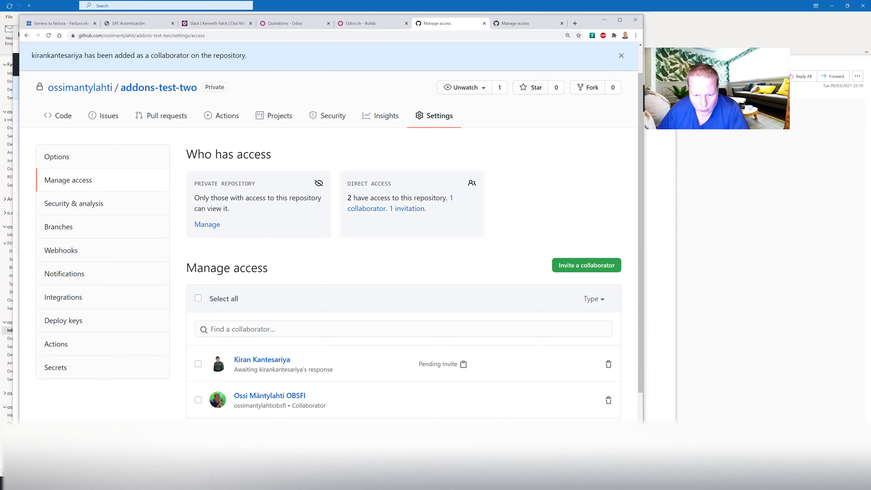
key(alt+Tab)
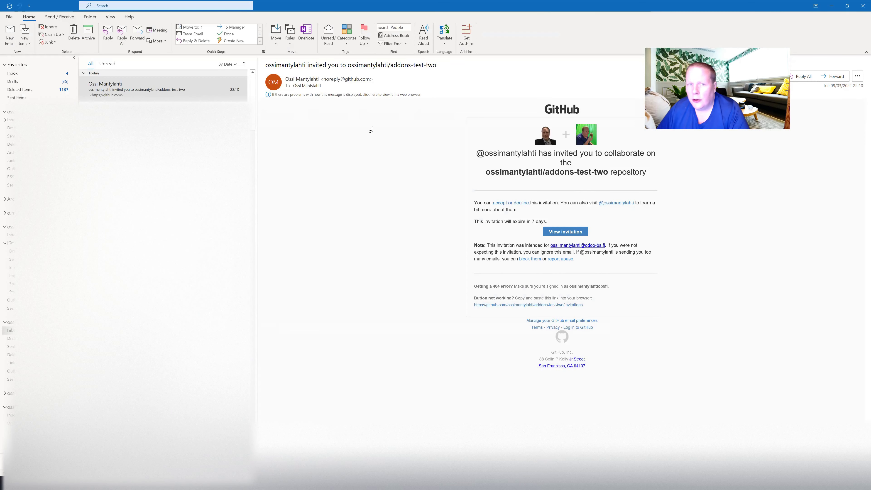
Open GitHub's invitation email in its own Outlook window and move it aside.
double_click(111, 91)
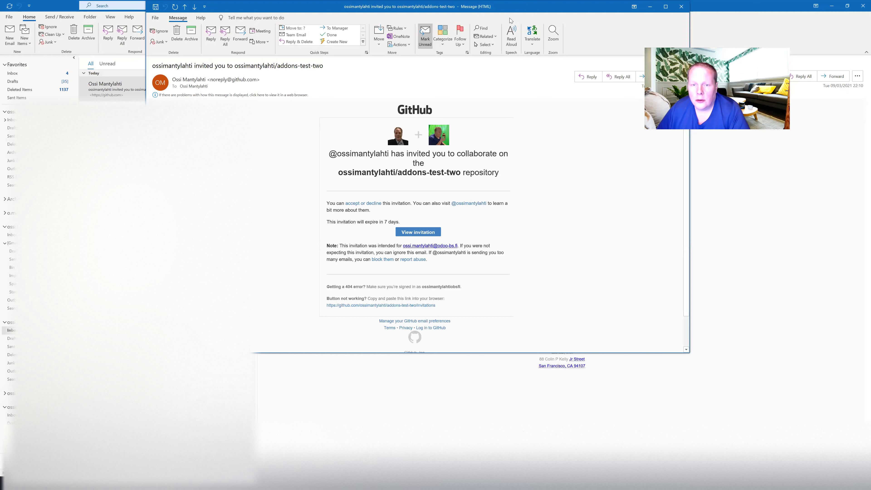
drag(510, 7, 427, 47)
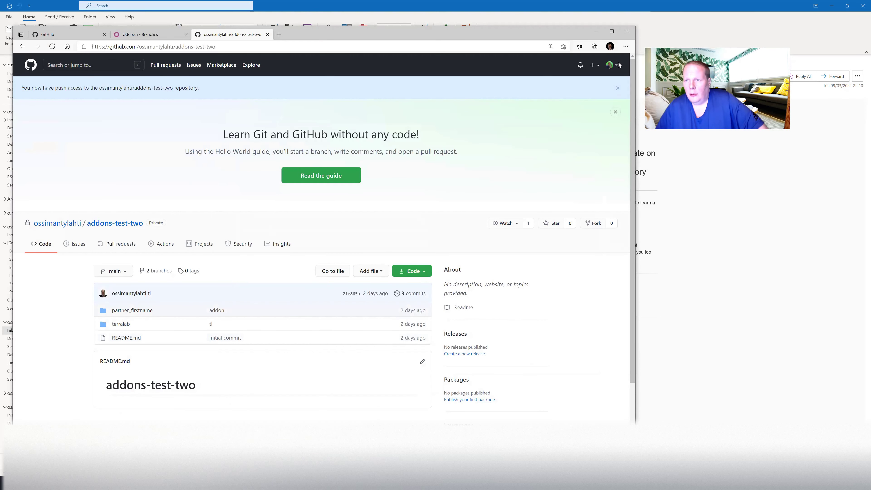
Verify the signed-in GitHub account, then reload the Odoo.sh Branches page to show staging5's build.
click(610, 69)
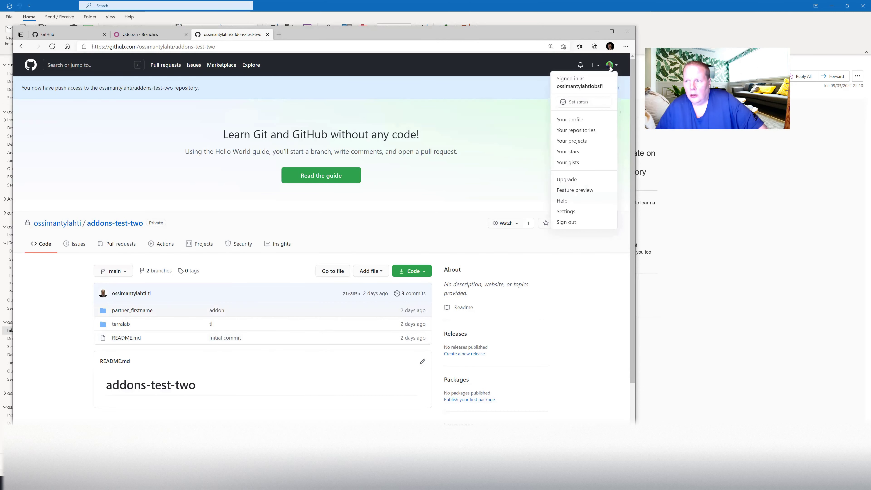
click(484, 122)
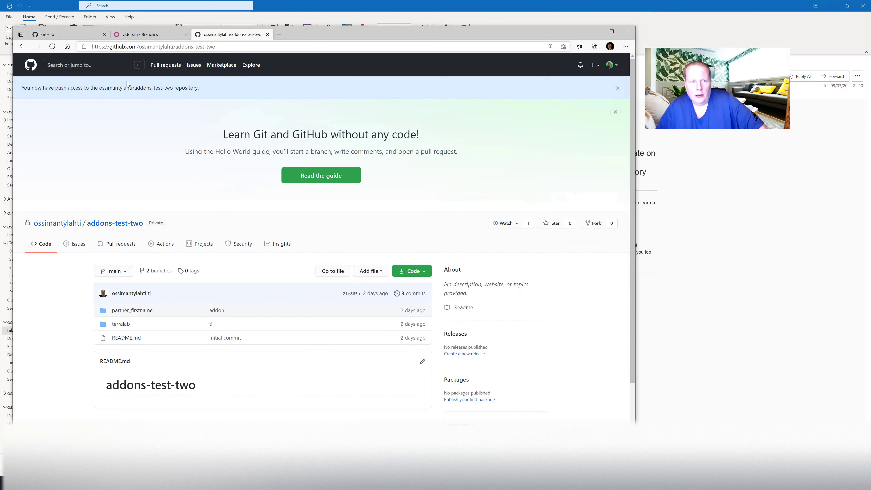
click(128, 35)
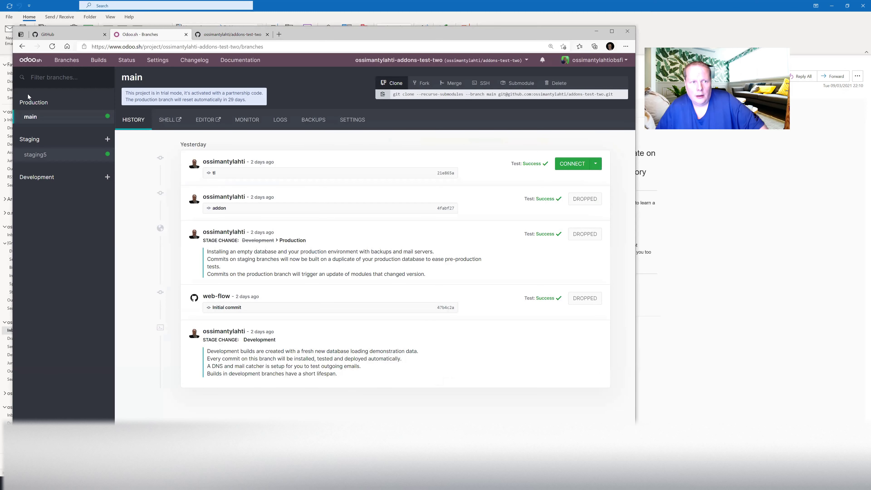
click(52, 46)
Open the staging5 branch history, connect to its Odoo database, then close that database tab.
click(44, 159)
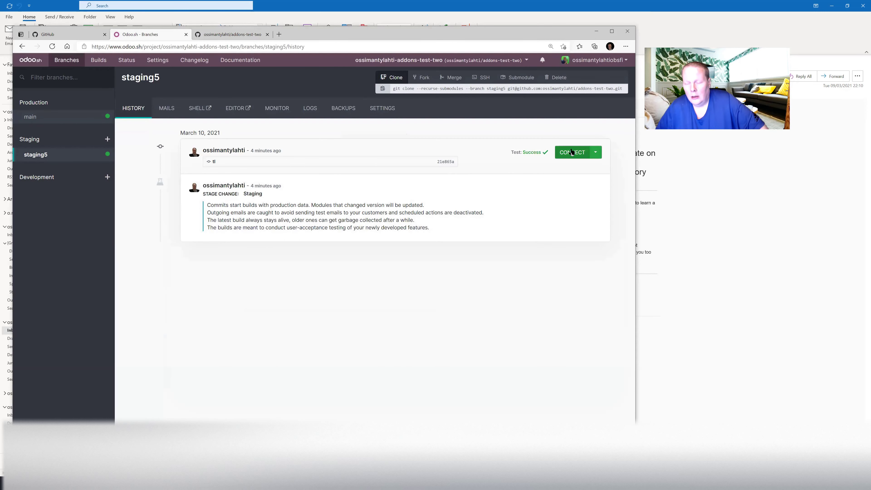
click(571, 152)
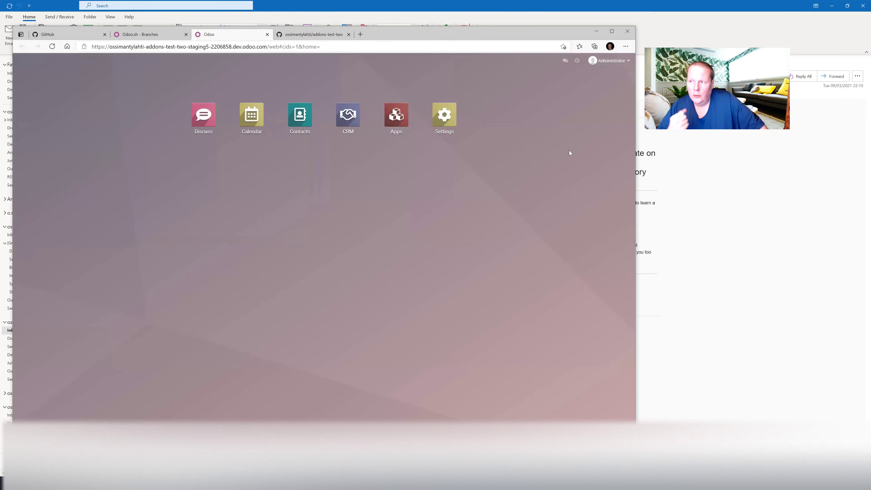
click(267, 34)
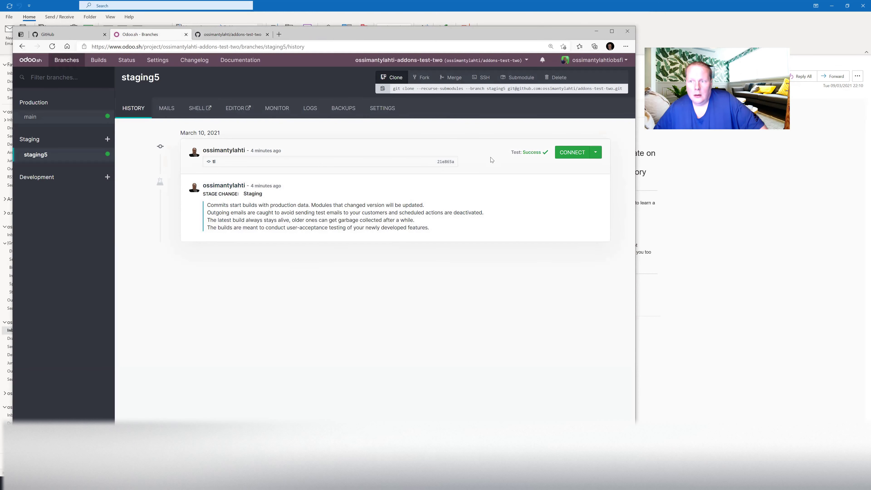
Delete the staging5 branch from its Delete tab and confirm with Delete Branch.
click(555, 77)
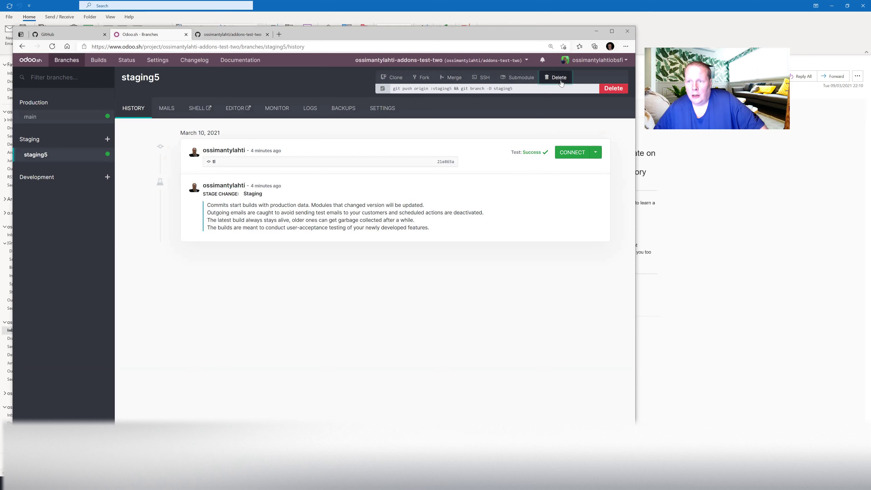
click(609, 90)
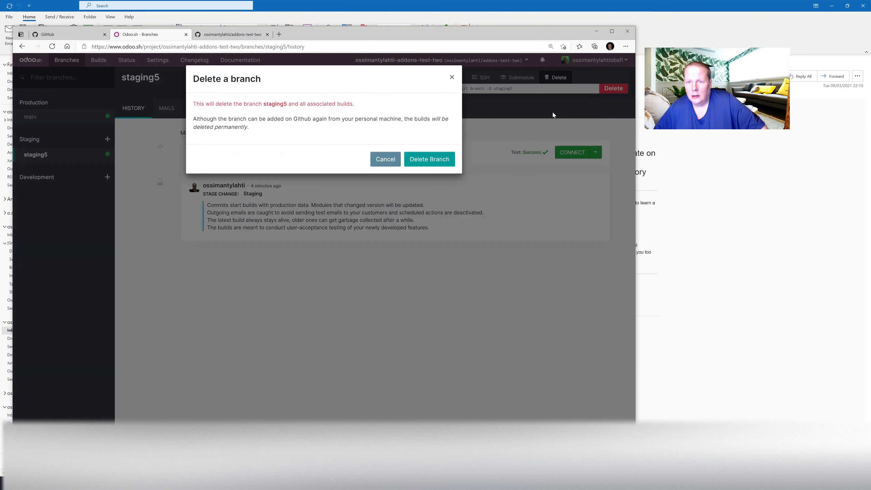
click(434, 161)
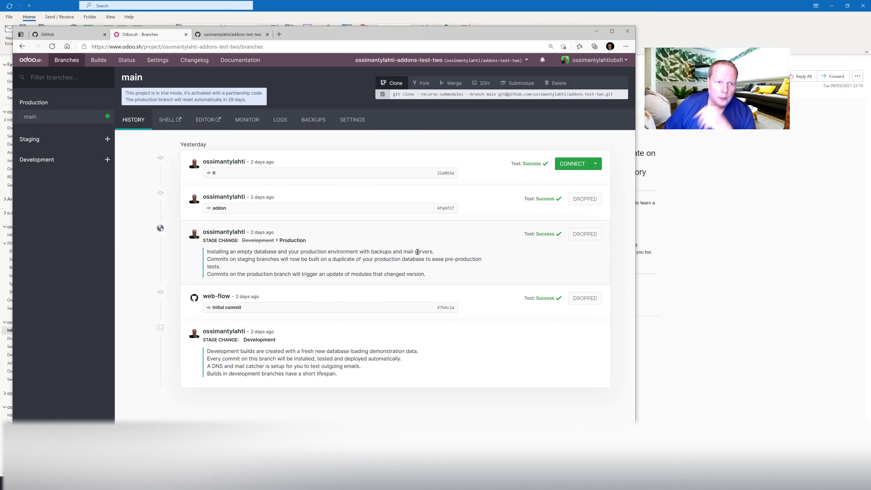
Add a staging branch named staging6 under Staging, fixing the mistyped name first.
click(107, 139)
text(staging56)
key(BackSpace)
text(6)
key(Return)
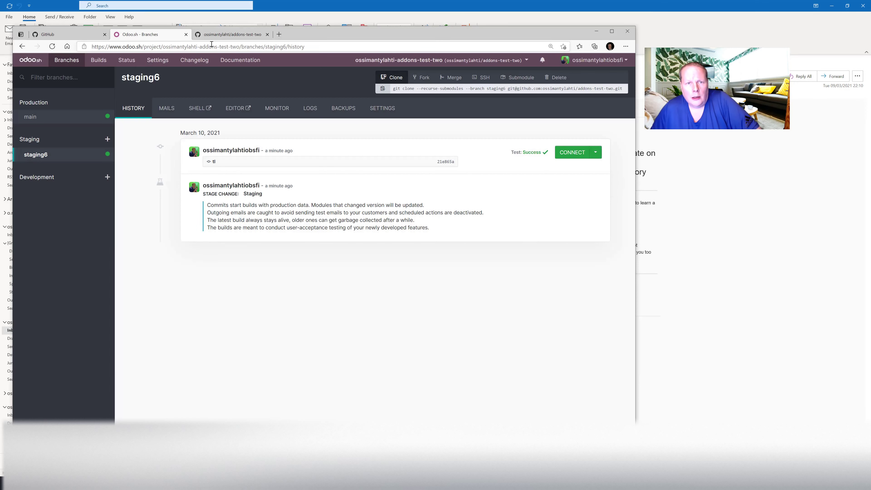
click(218, 35)
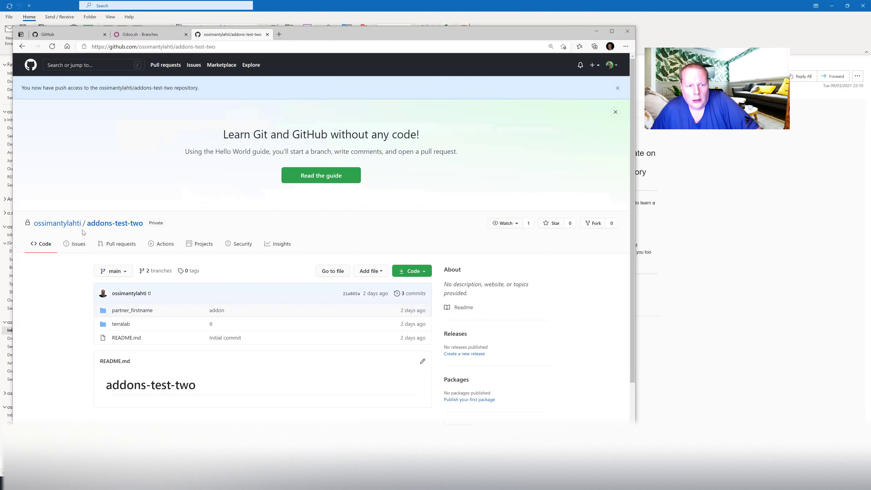
Copy the addons-test-two repository's HTTPS clone URL from GitHub and switch to GitHub Desktop.
click(105, 223)
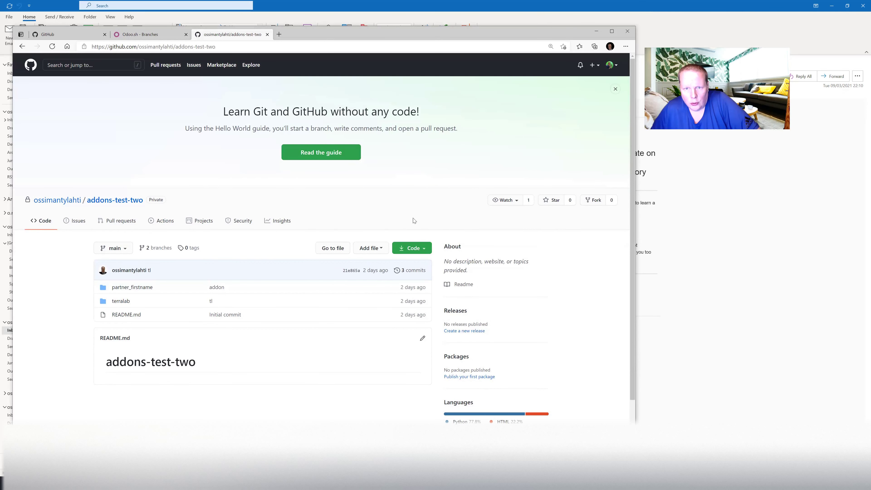
click(415, 252)
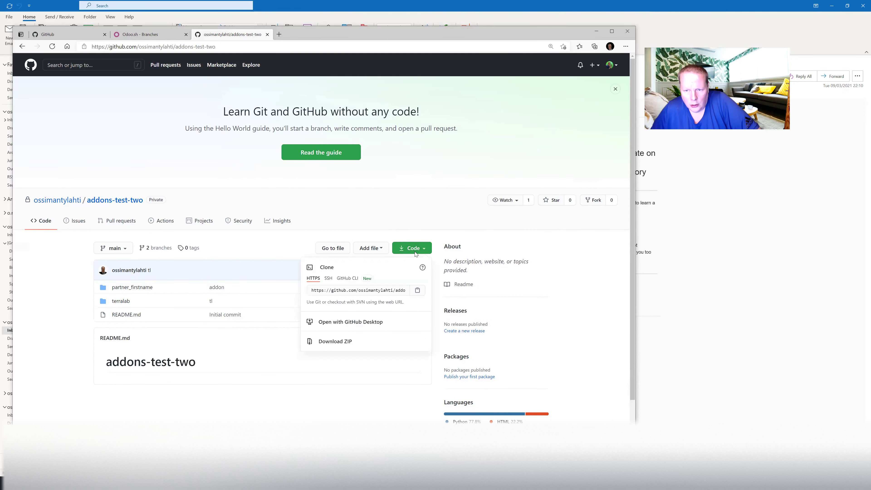
click(364, 292)
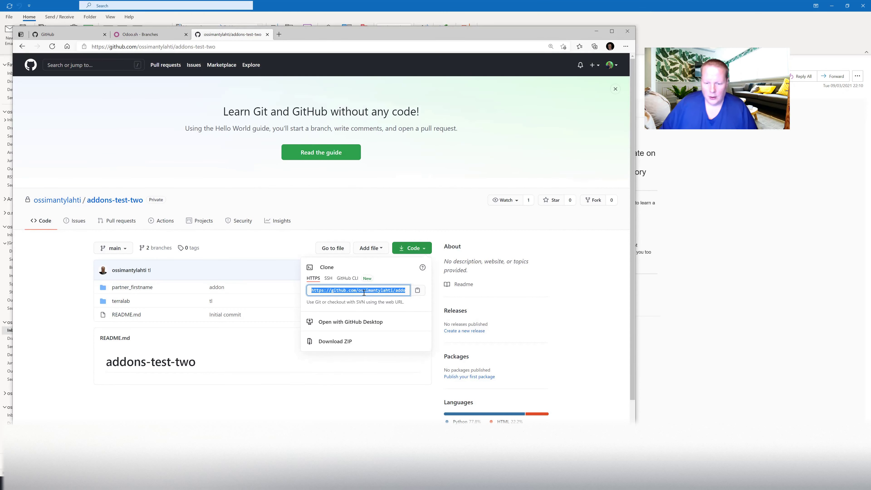
key(alt+Tab)
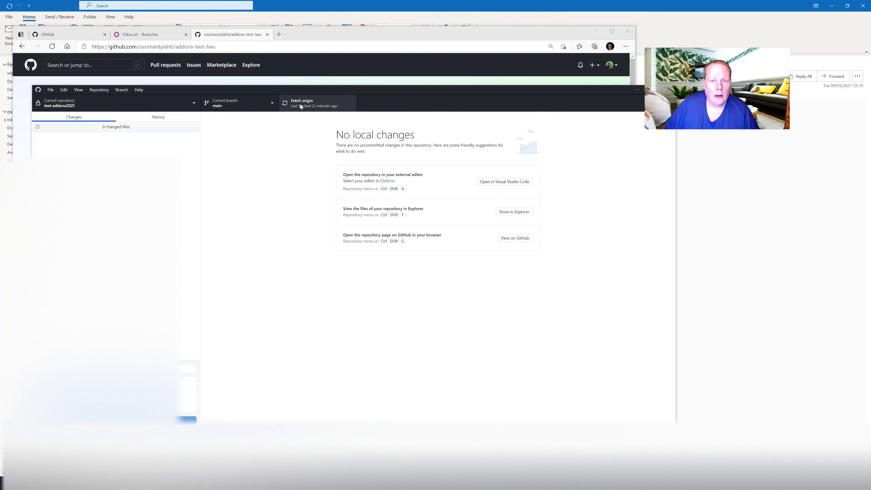
click(194, 104)
Try cloning the repository by URL in GitHub Desktop, cancelling because the folder isn't empty.
click(191, 118)
click(216, 120)
click(409, 195)
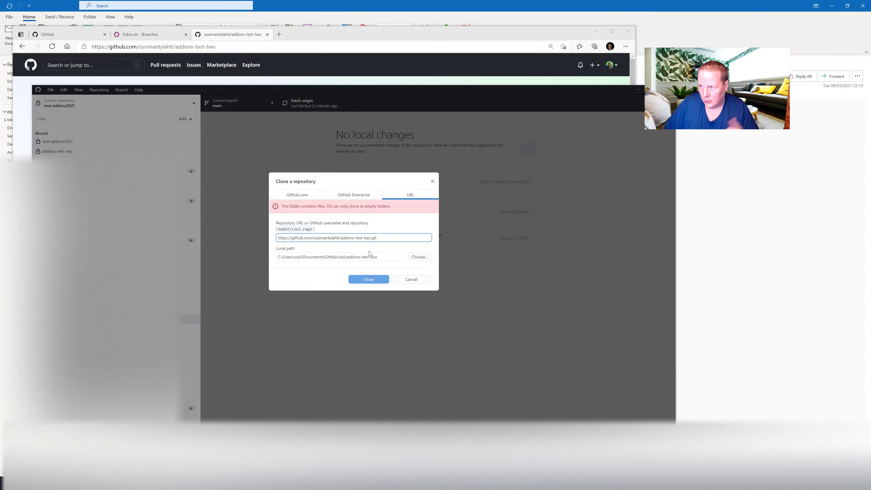
click(411, 280)
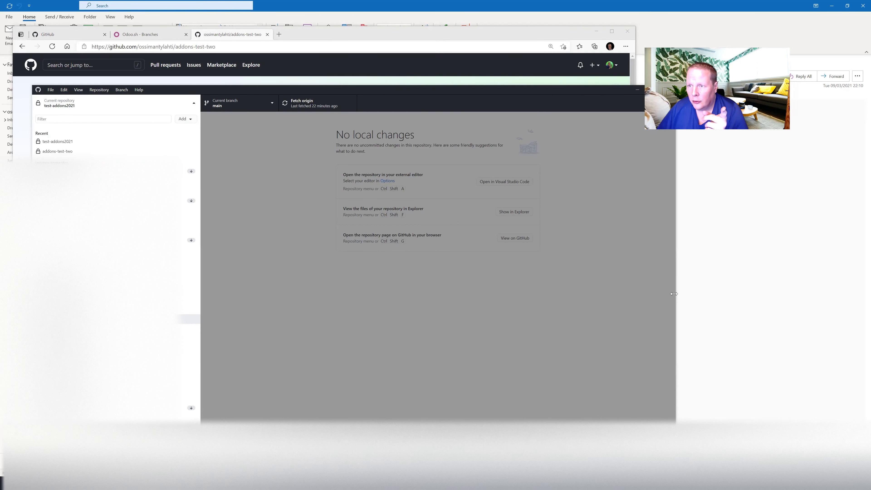
drag(673, 294, 600, 282)
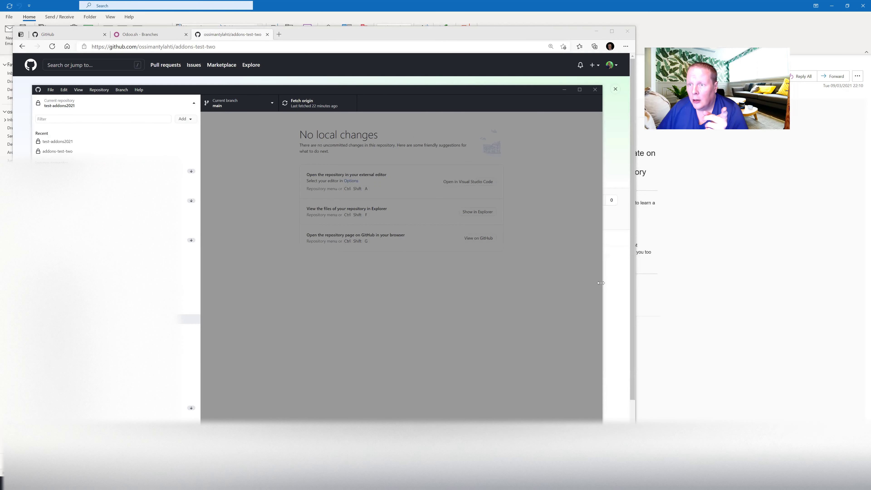
Fetch origin for test-addons2021, review its branches without switching, and return to the browser.
click(563, 180)
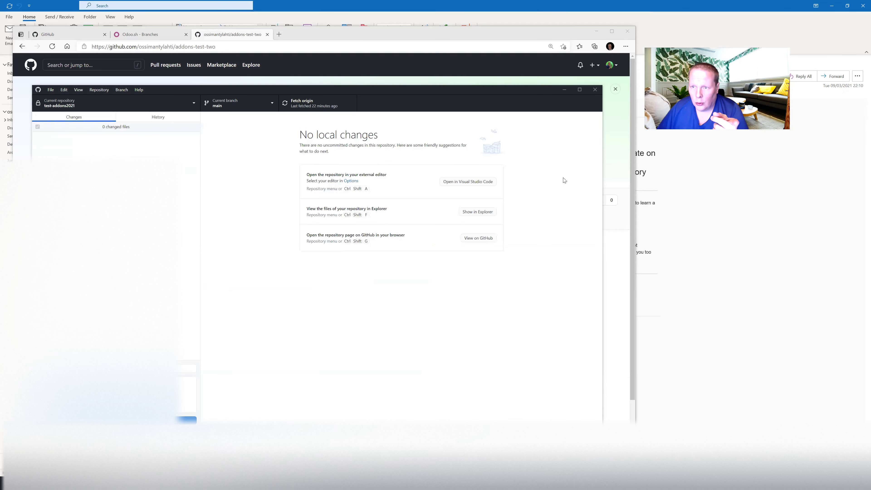
click(308, 101)
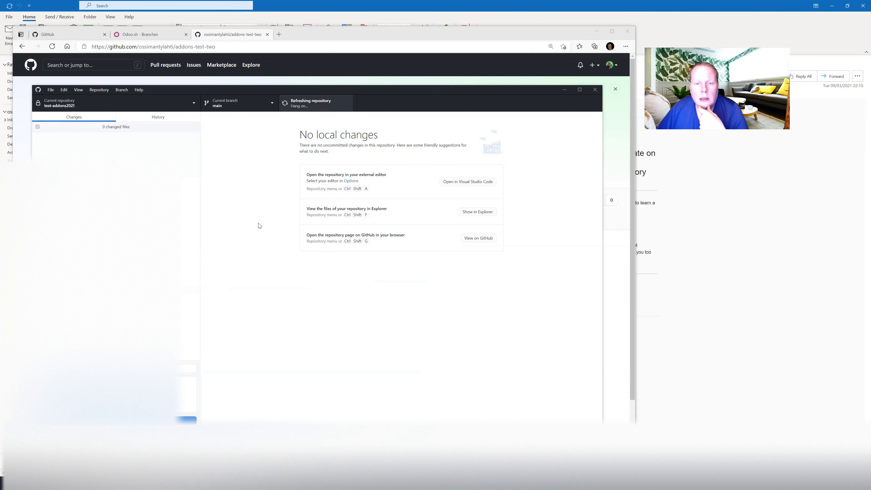
click(255, 103)
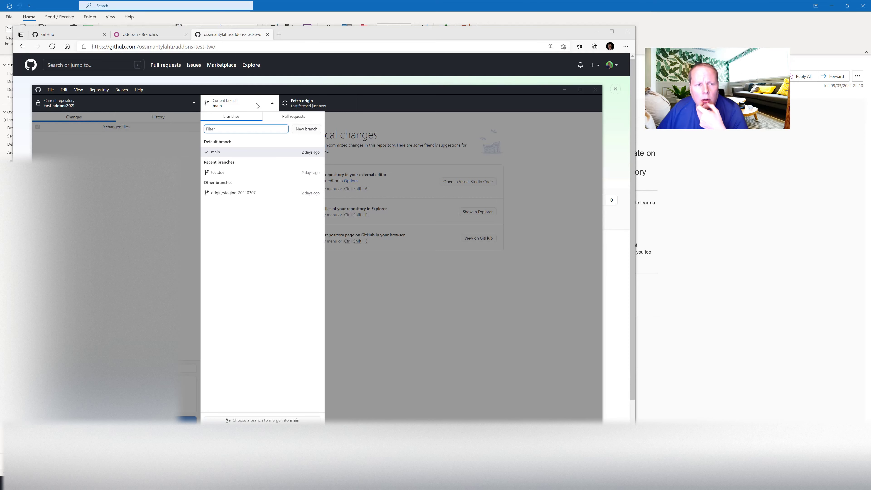
click(256, 104)
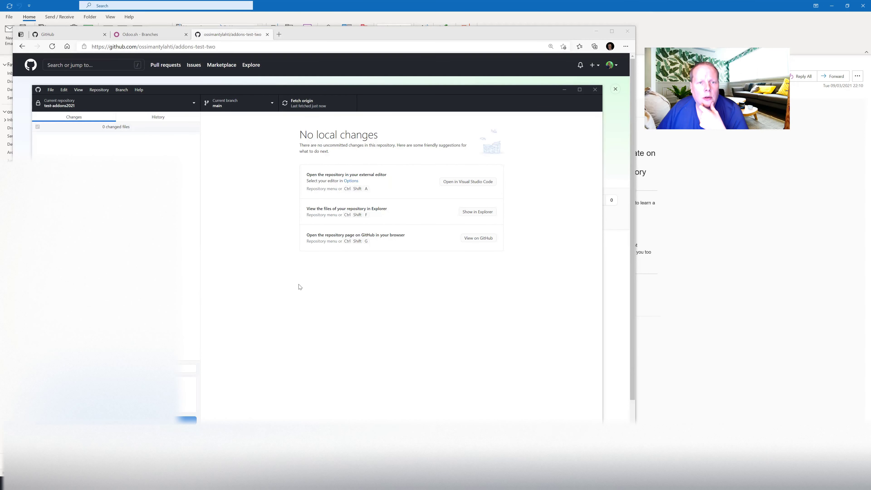
click(142, 35)
click(69, 34)
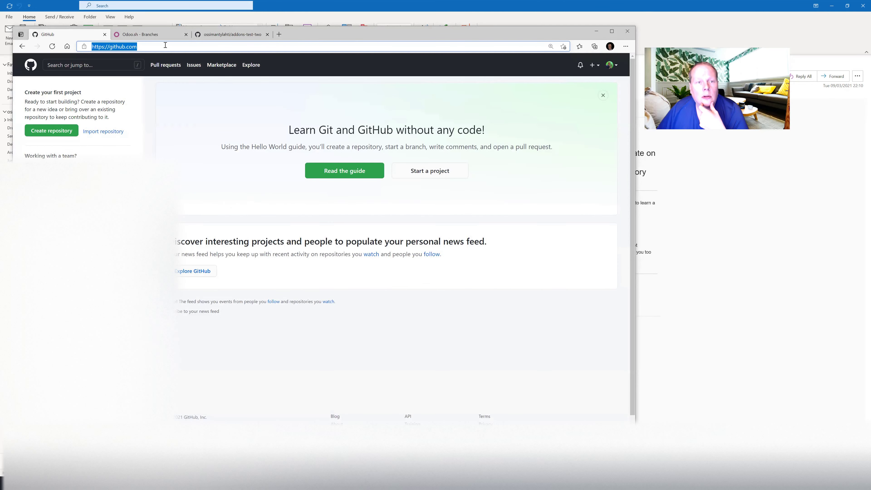
click(152, 35)
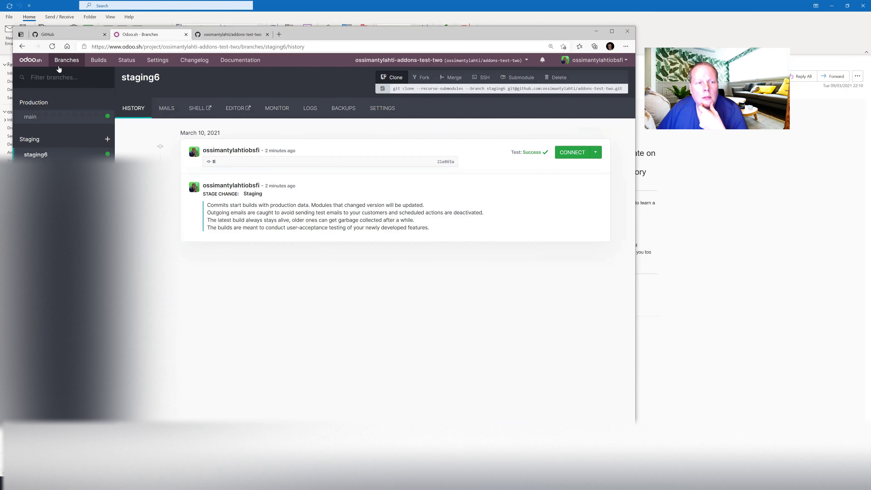
Open the addons-test-two project's branches in Odoo.sh, then GitHub Desktop's local repository list.
click(29, 60)
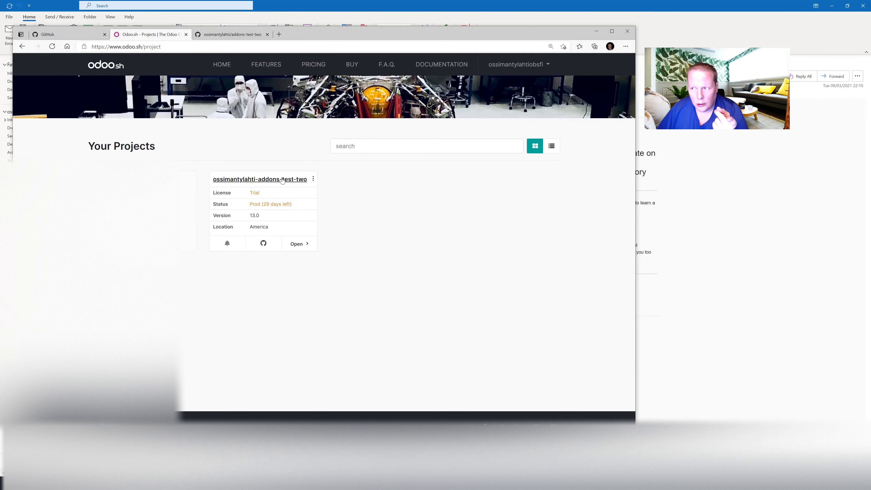
click(282, 179)
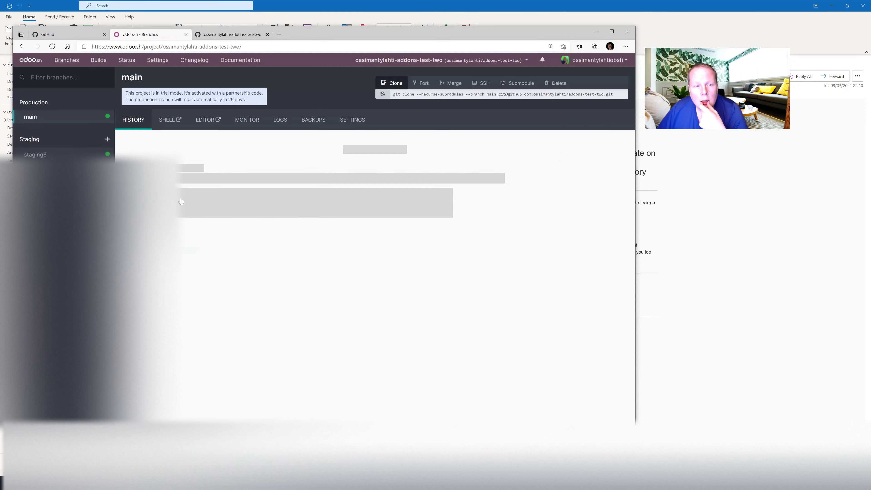
key(alt+Tab)
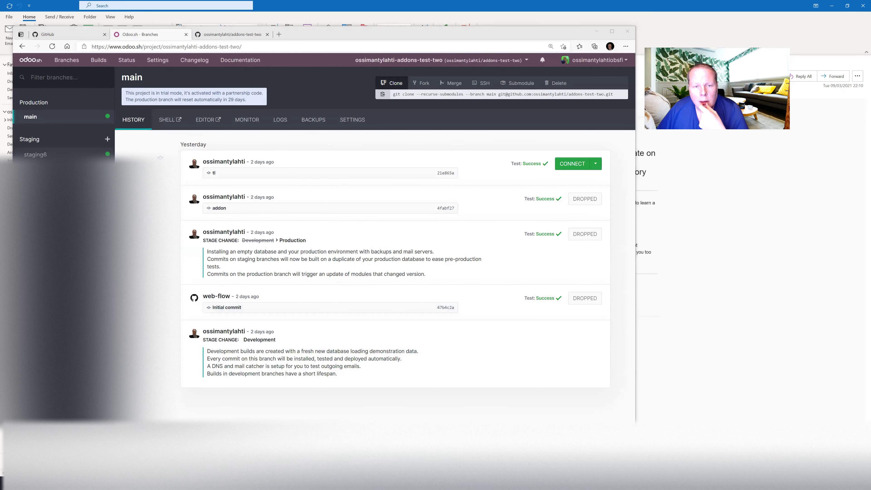
click(61, 103)
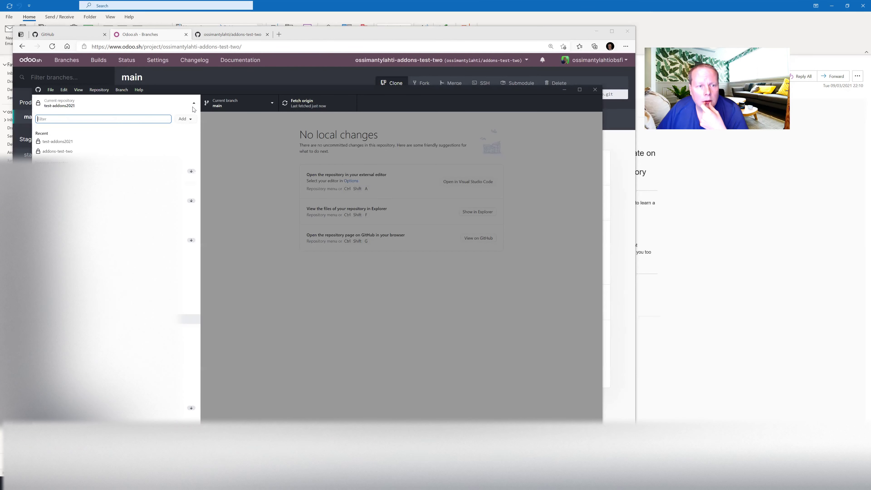
Switch GitHub Desktop to addons-test-two, fetch origin, and check out origin/staging6.
click(58, 151)
click(305, 101)
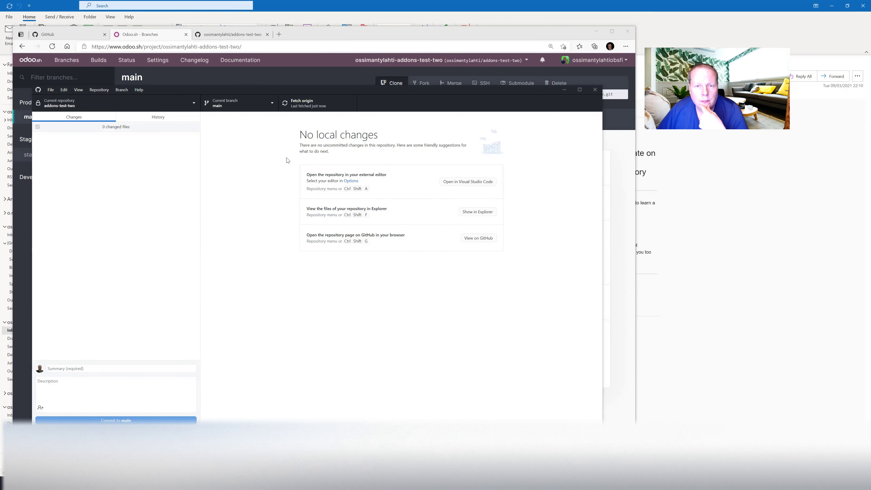
click(217, 104)
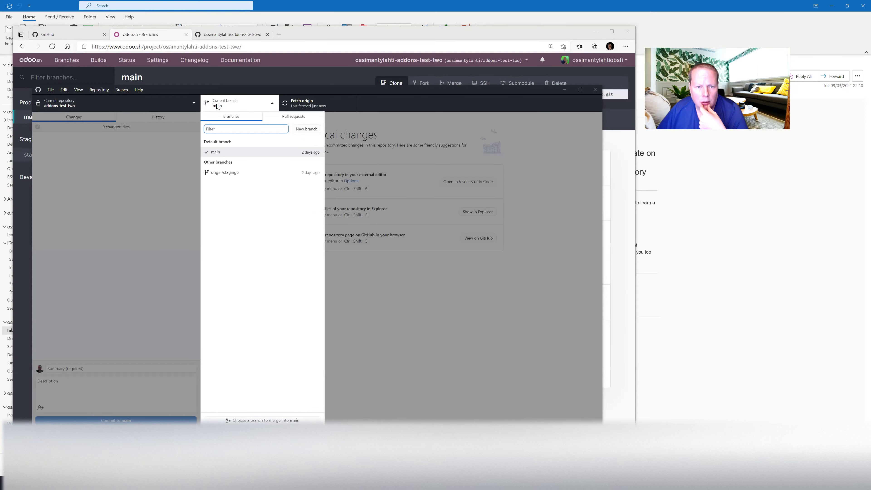
click(230, 175)
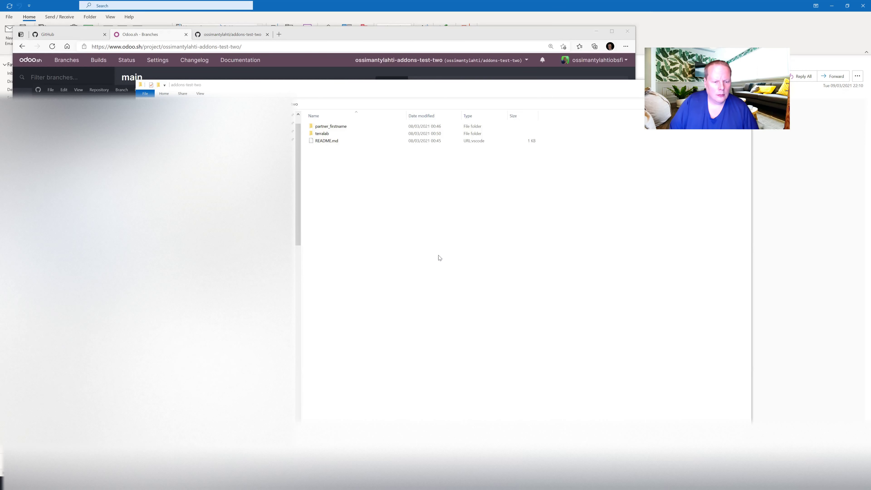
Copy the odoo_stock_per_warehouse folder from tc_delivery and paste it into the addons-test-two repository folder.
key(Return)
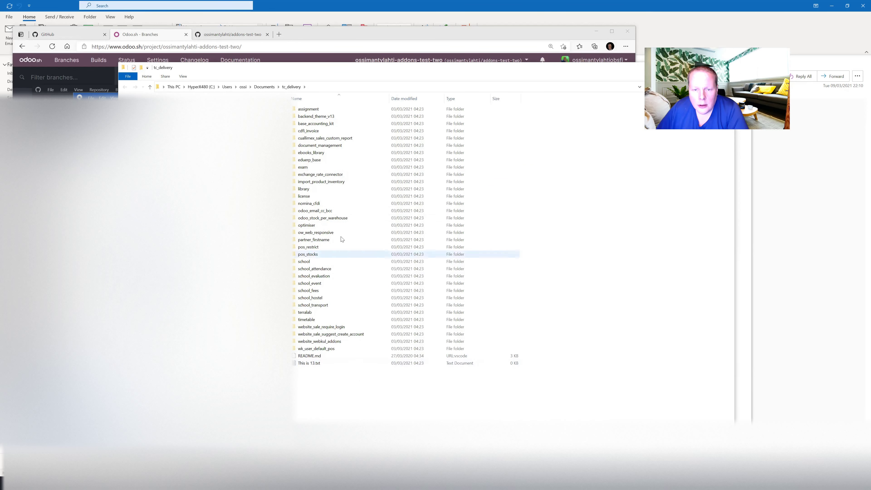
click(331, 222)
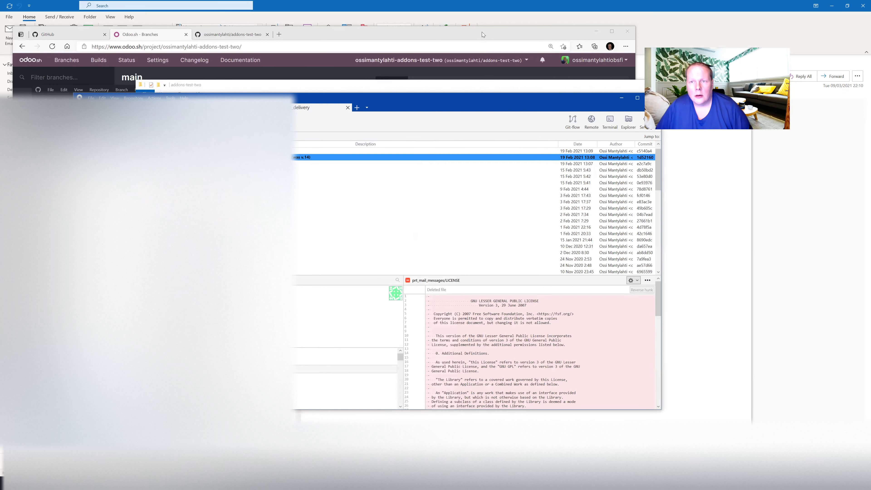
key(alt+Tab)
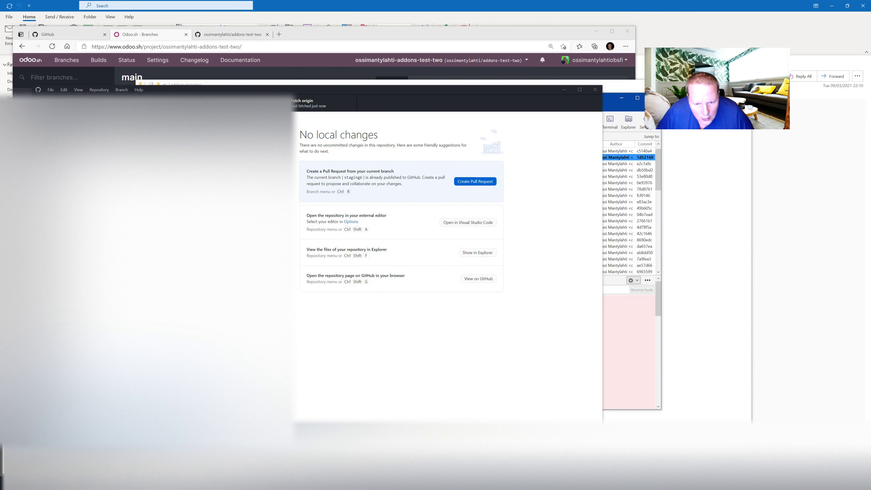
key(ctrl+shift+f)
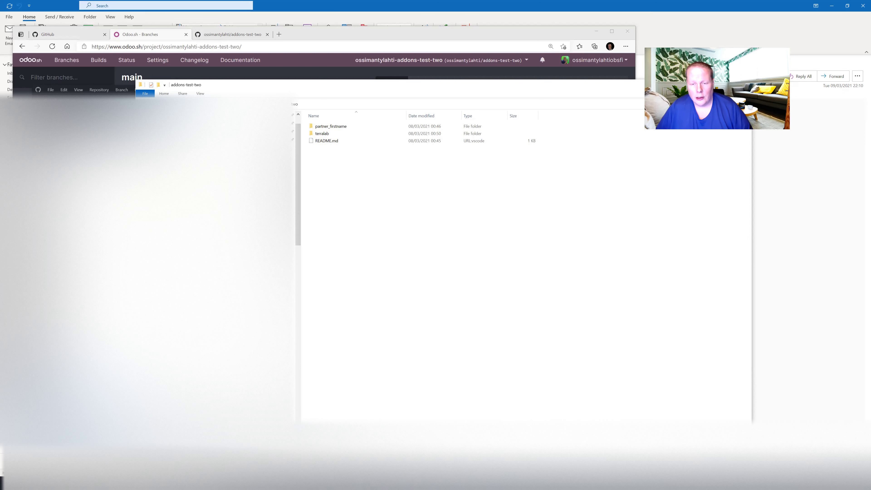
key(alt+Tab)
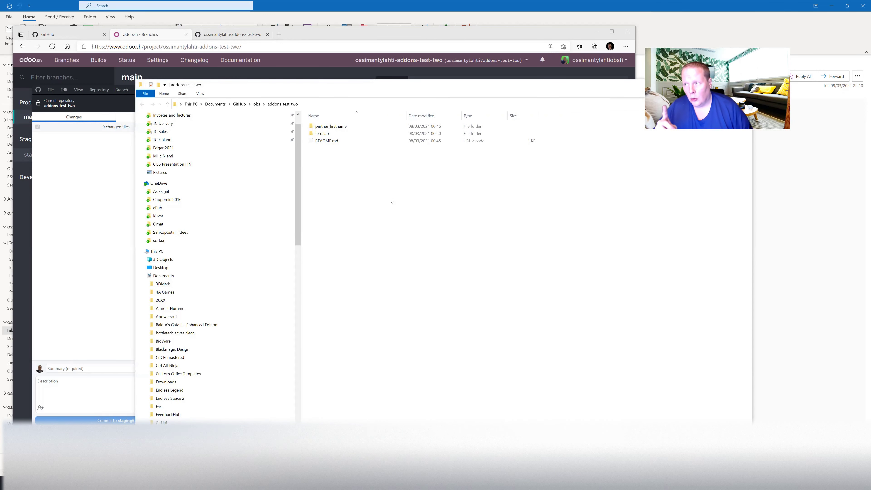
key(alt+Tab)
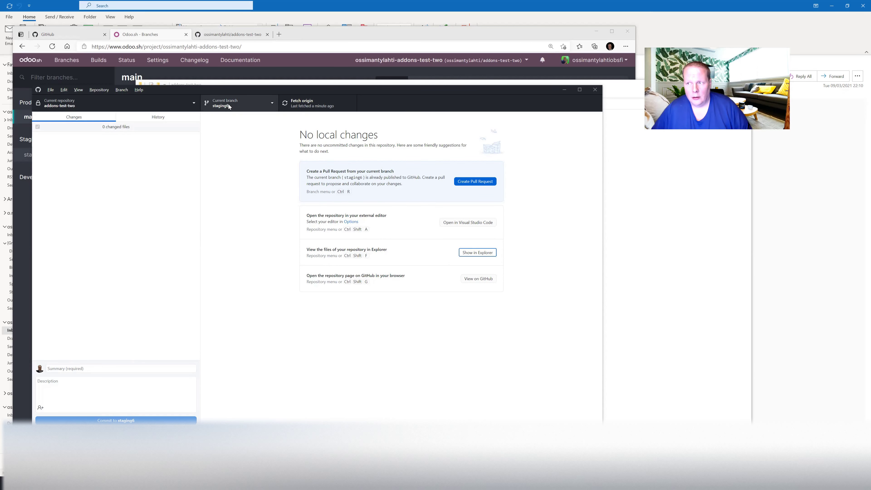
click(477, 252)
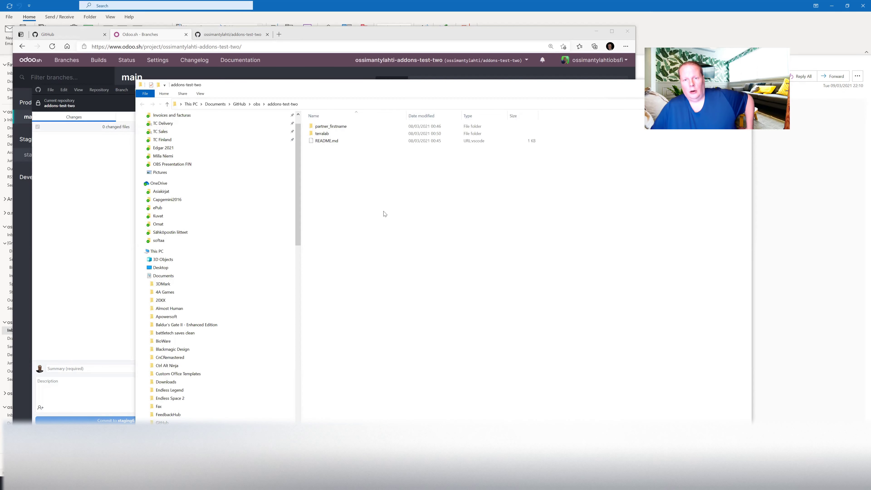
key(ctrl+v)
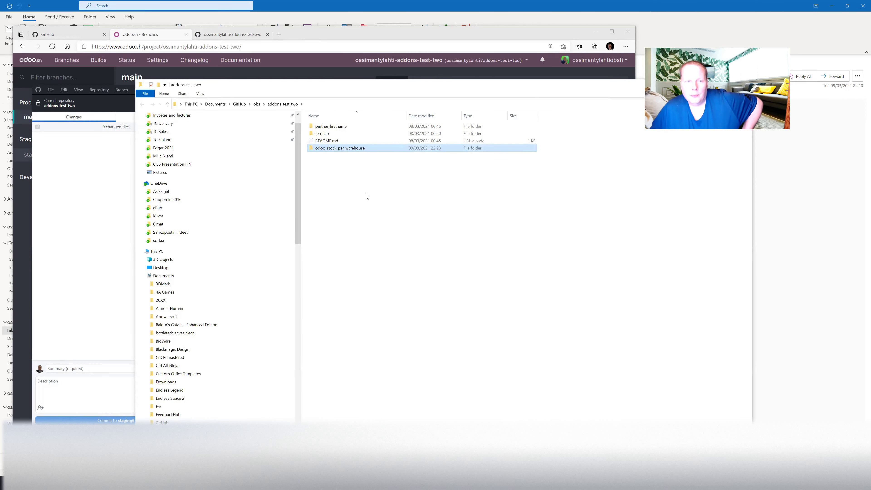
click(228, 72)
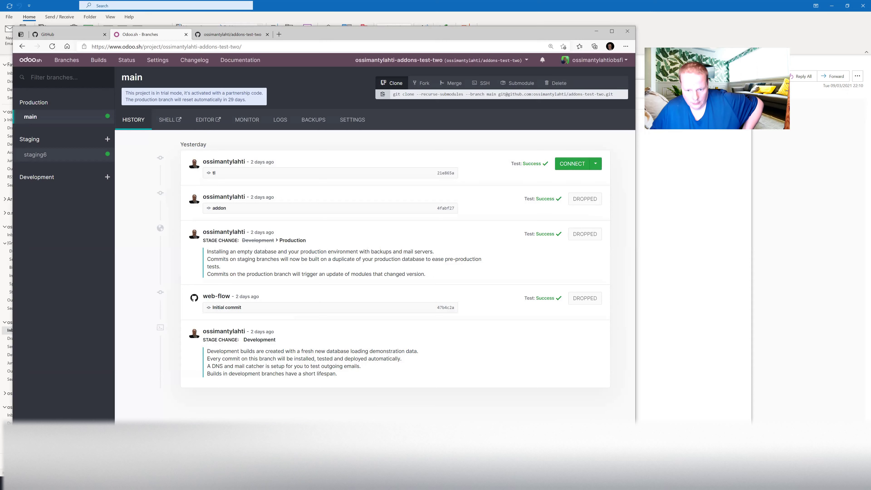
key(alt+Tab)
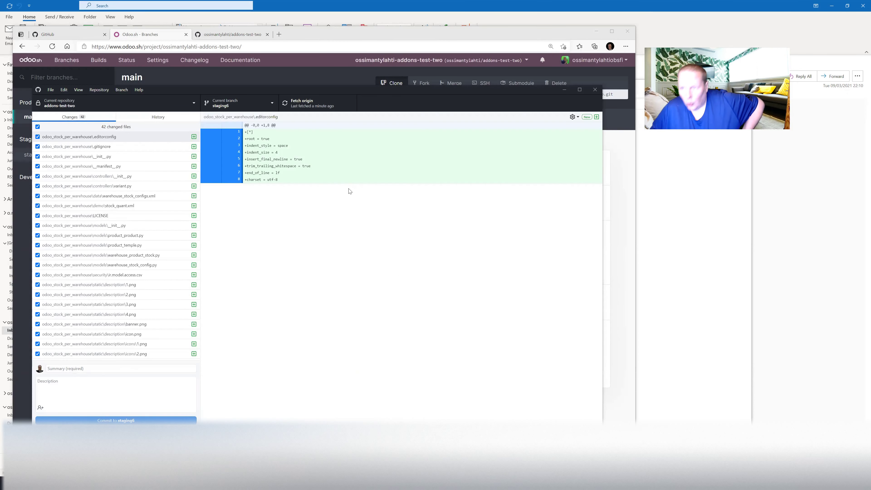
Commit the 42 module files to staging6 as 'stocks per warehouse test' and push to origin.
click(191, 370)
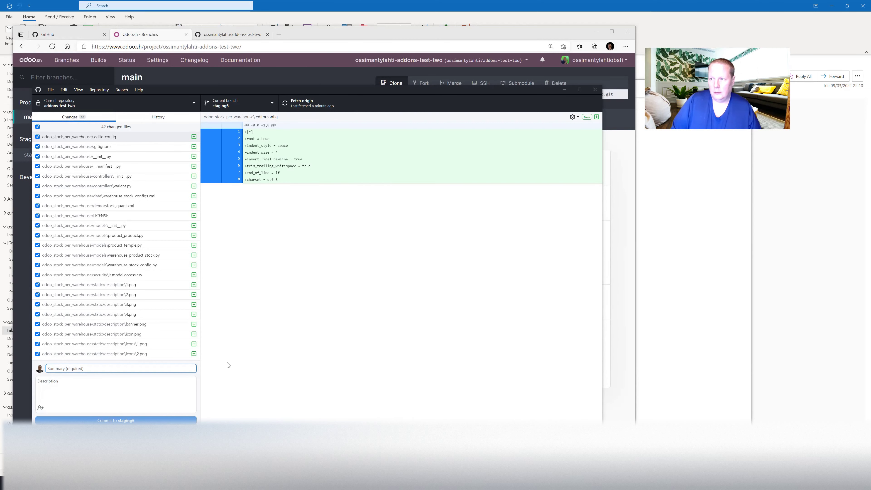
key(alt+Tab)
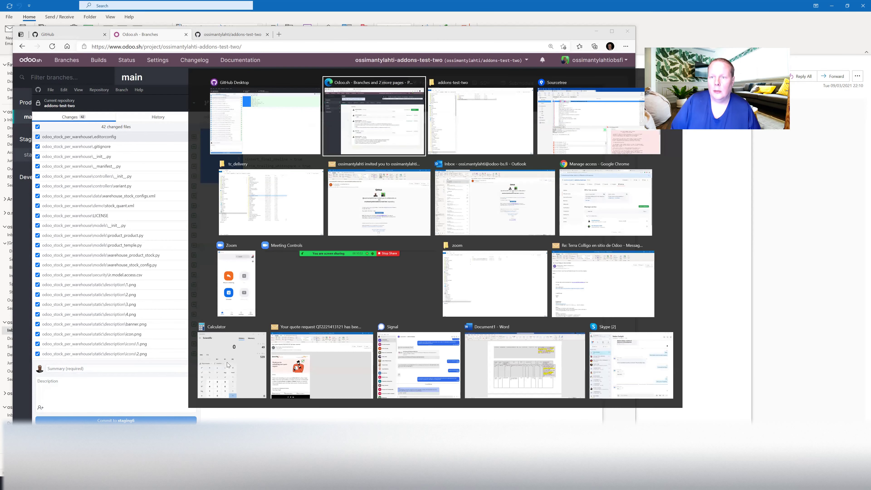
key(alt+Tab)
key(alt+Tab)
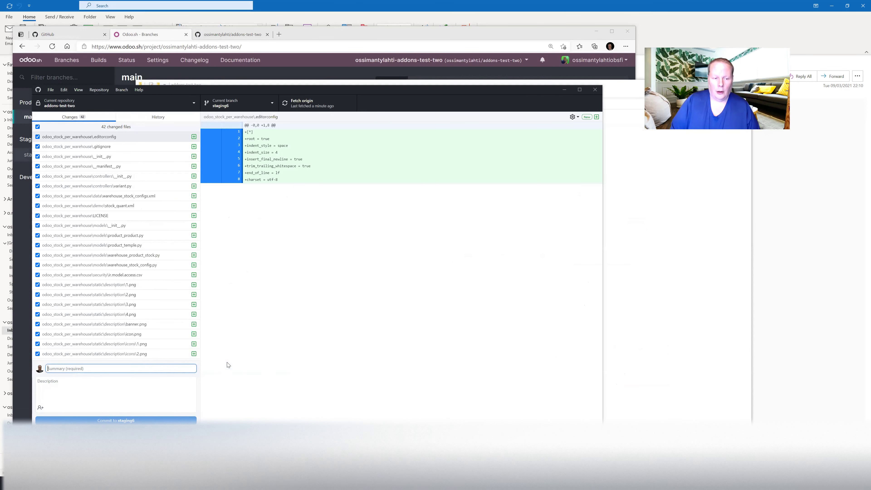
text(stocks per warehouse test)
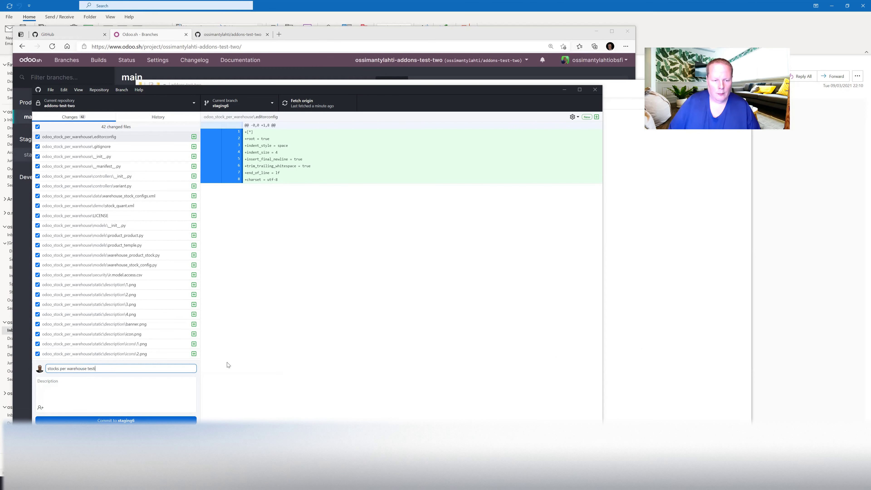
click(168, 419)
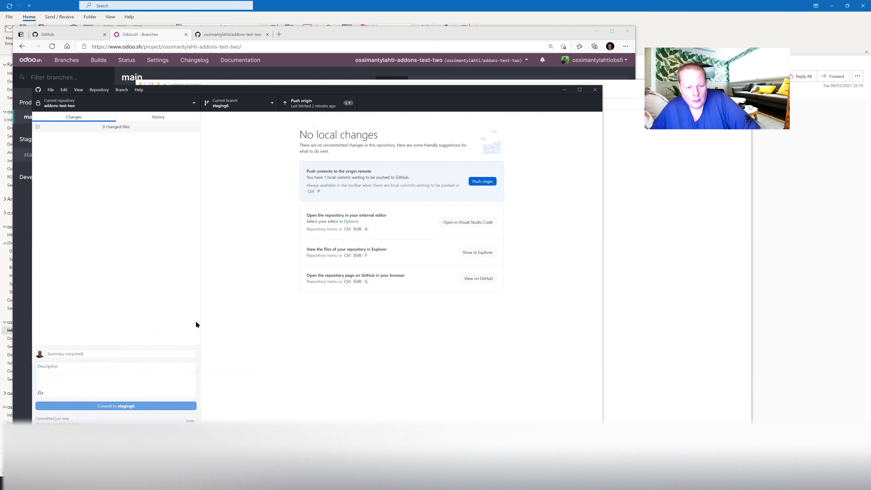
click(488, 184)
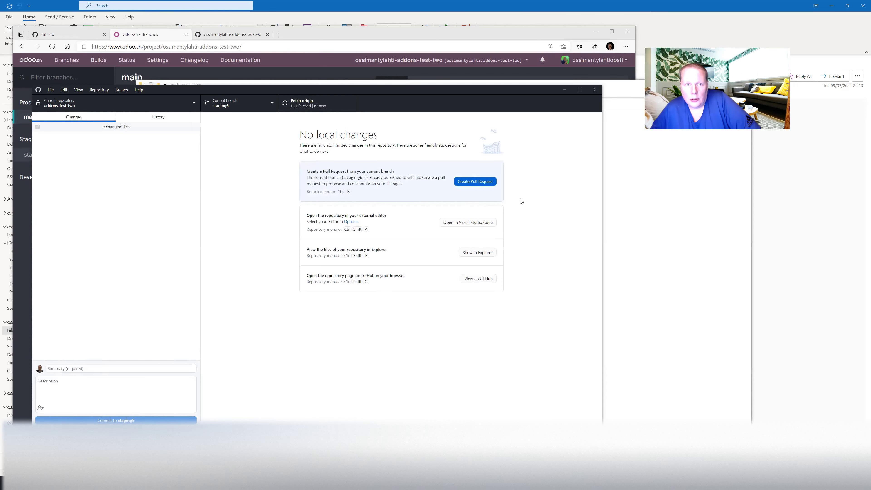
click(299, 34)
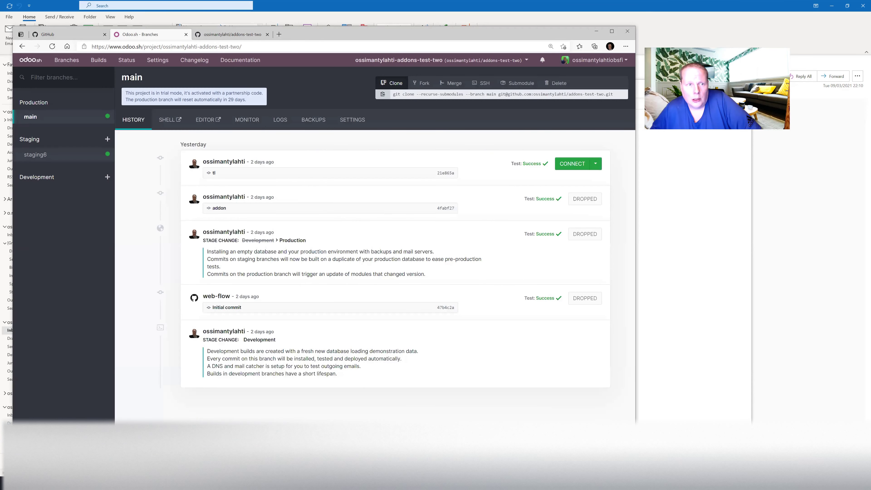
From the Builds overview, rebuild the staging6 branch.
click(98, 61)
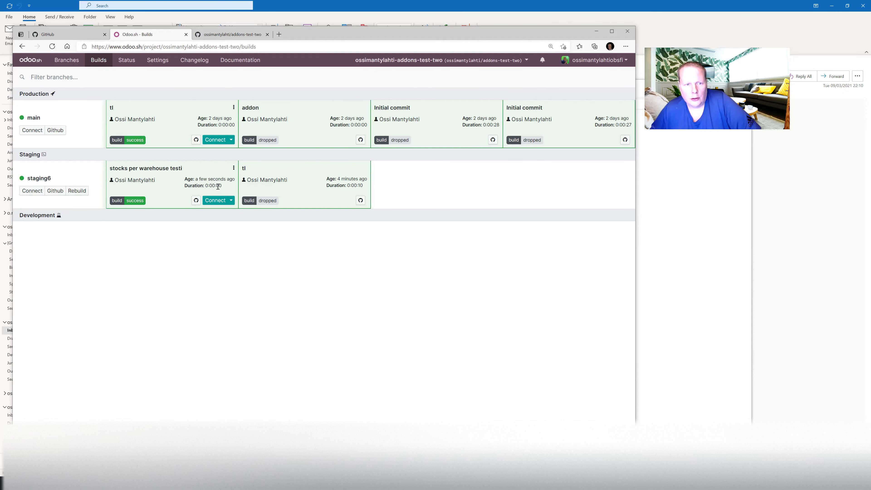
click(76, 191)
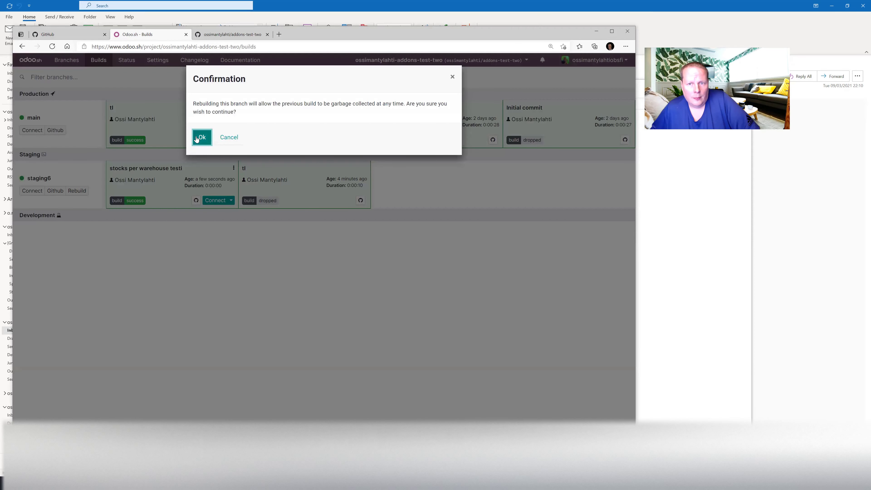
Rebuild staging6 until a second 'stocks per warehouse testi' build succeeds, then return to Branches.
click(201, 137)
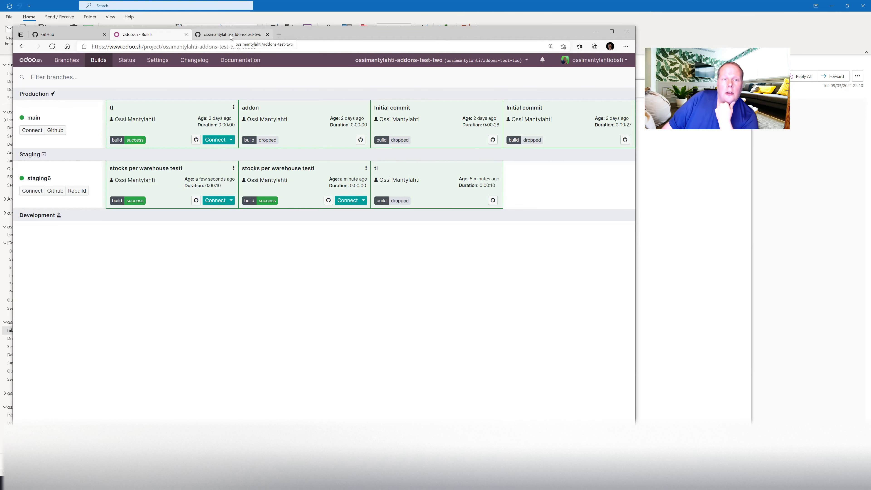
click(231, 201)
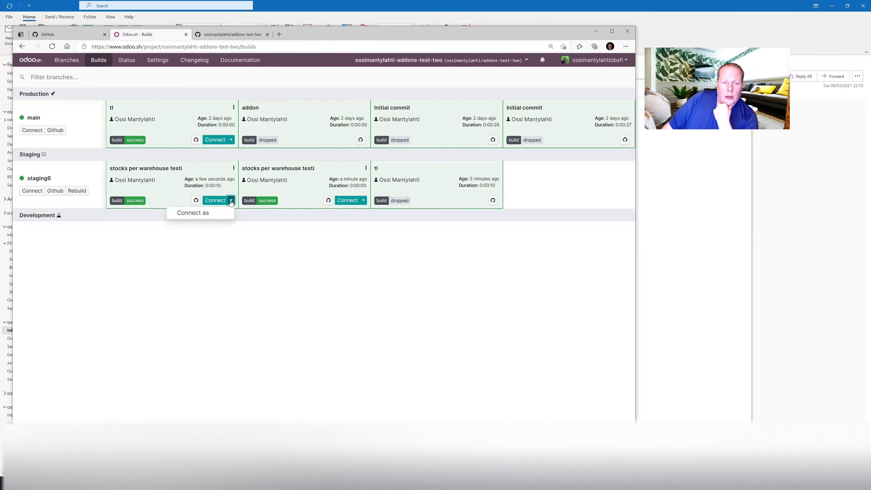
click(219, 238)
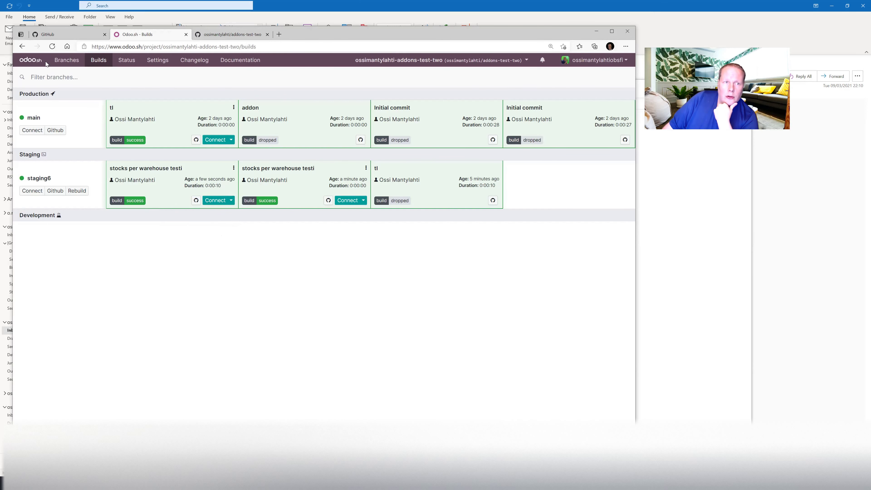
click(65, 61)
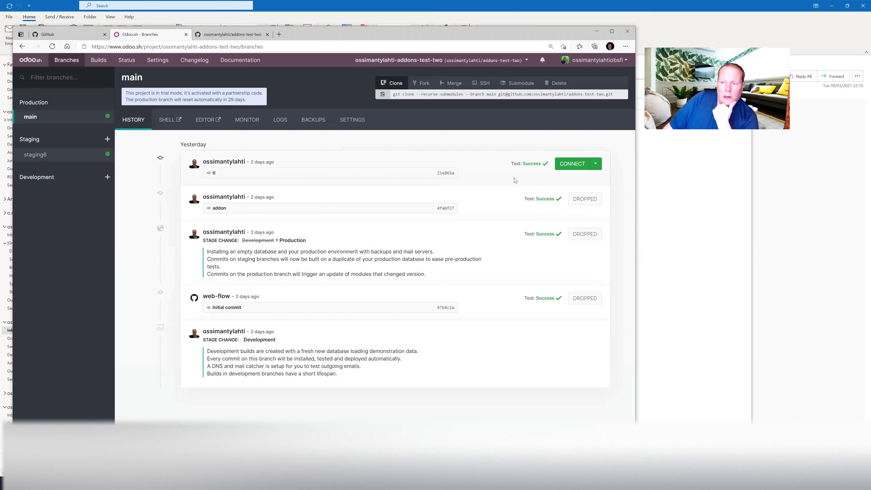
Connect to the rebuilt staging6 database and activate developer mode from its Settings.
click(36, 154)
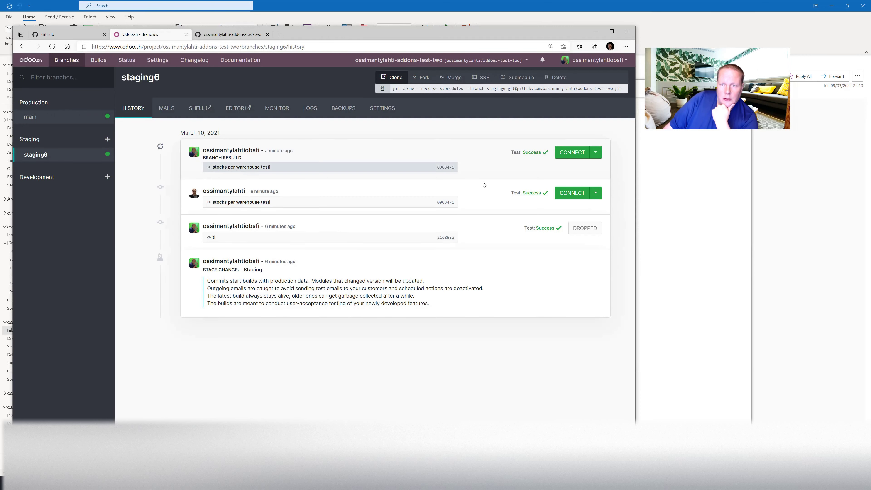
click(571, 153)
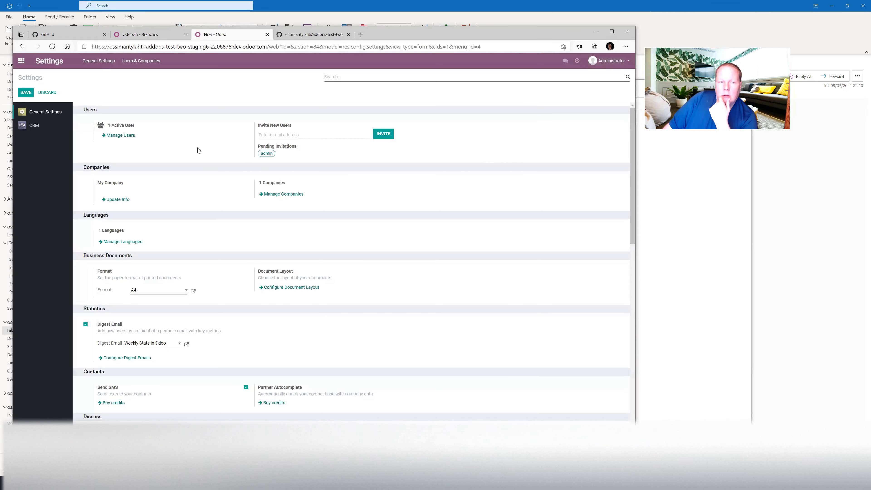
scroll(139, 378, down, 15)
click(139, 378)
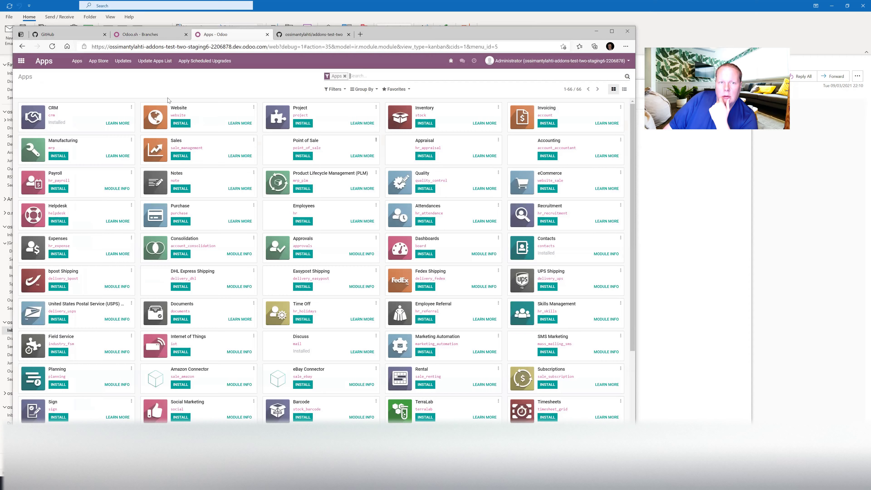
Update the Apps list and clear the Apps filter so Stock Per Warehouse appears among all modules.
click(157, 66)
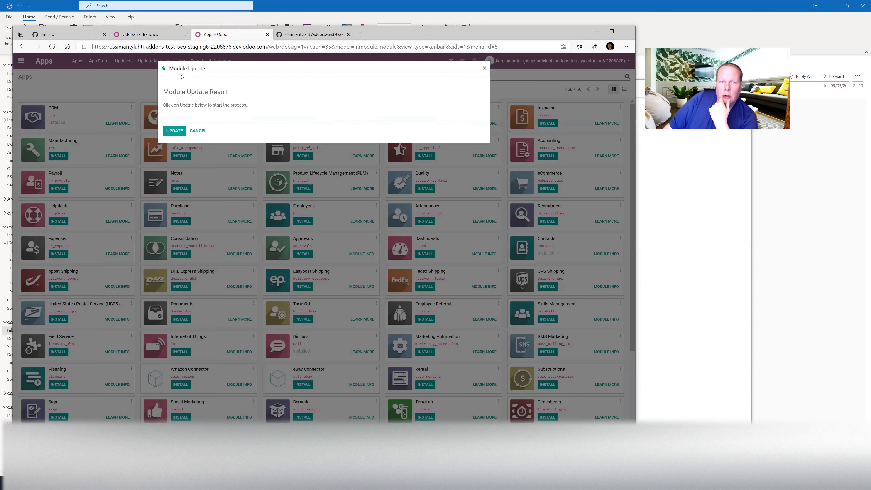
click(175, 134)
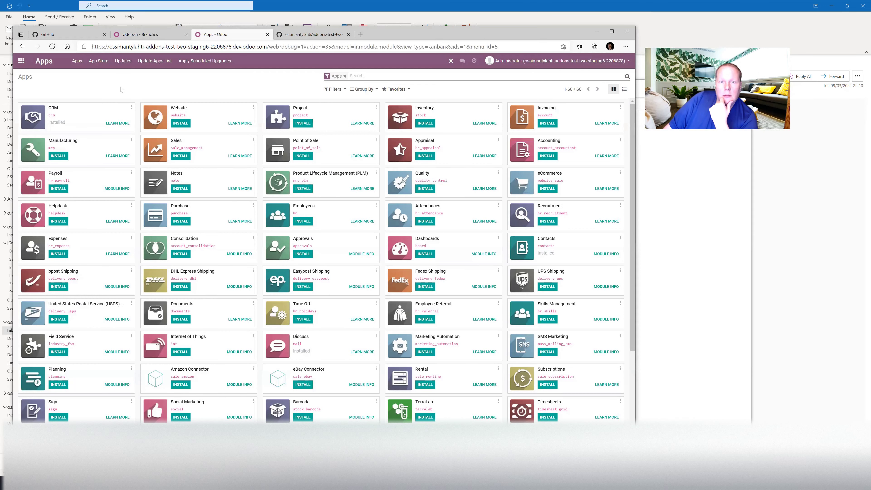
click(344, 75)
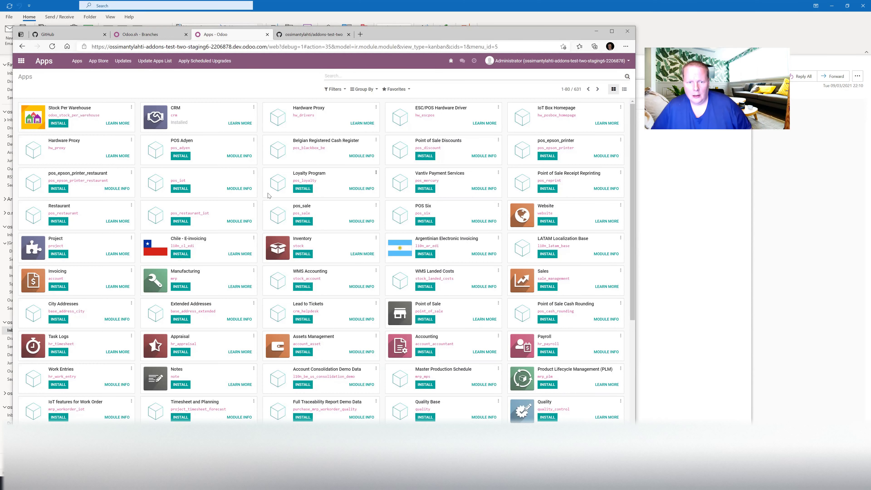
key(alt+Tab)
key(alt+Tab)
key(alt+Tab)
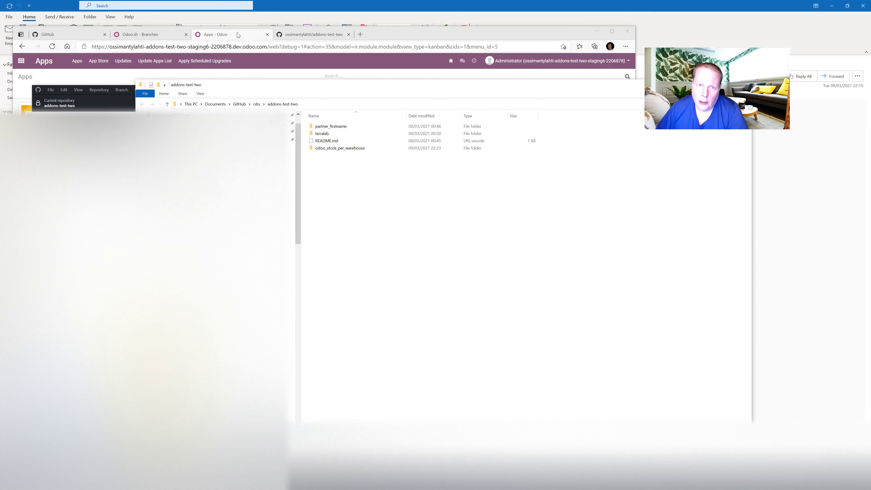
Open README.md from the addons-test-two folder in Visual Studio Code.
right_click(326, 170)
key(Escape)
click(318, 142)
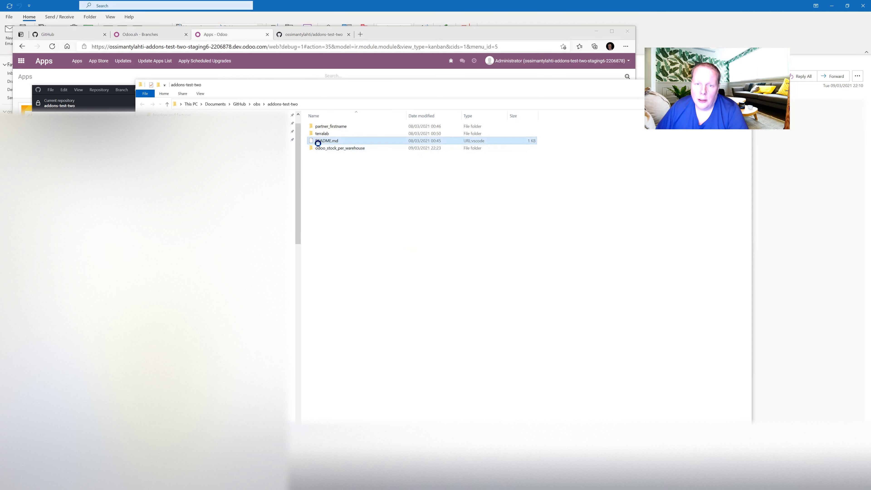
right_click(318, 143)
click(343, 171)
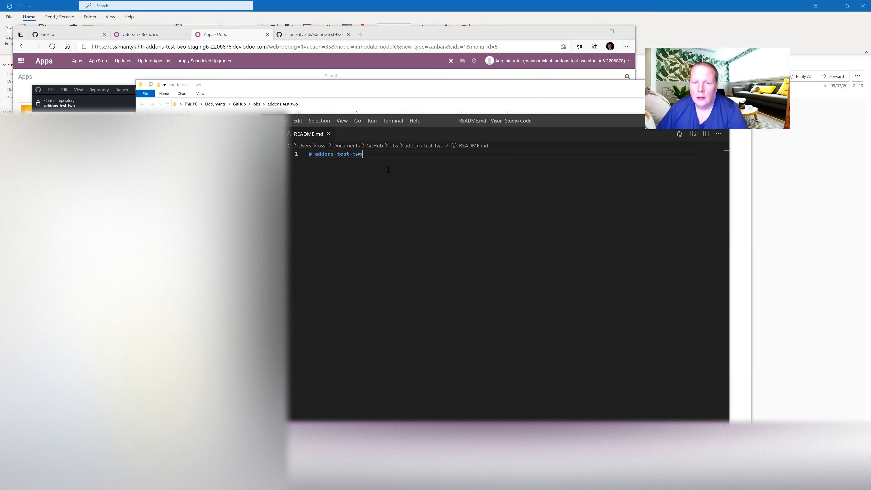
Add a '#trigger re' comment line under the addons-test-two heading in README.md.
key(Return)
key(Return)
text(#trigger re)
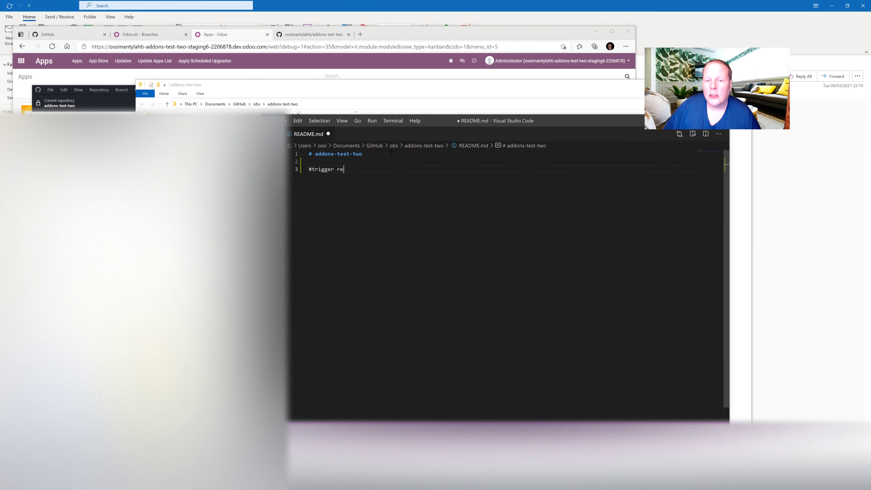
drag(425, 125, 306, 117)
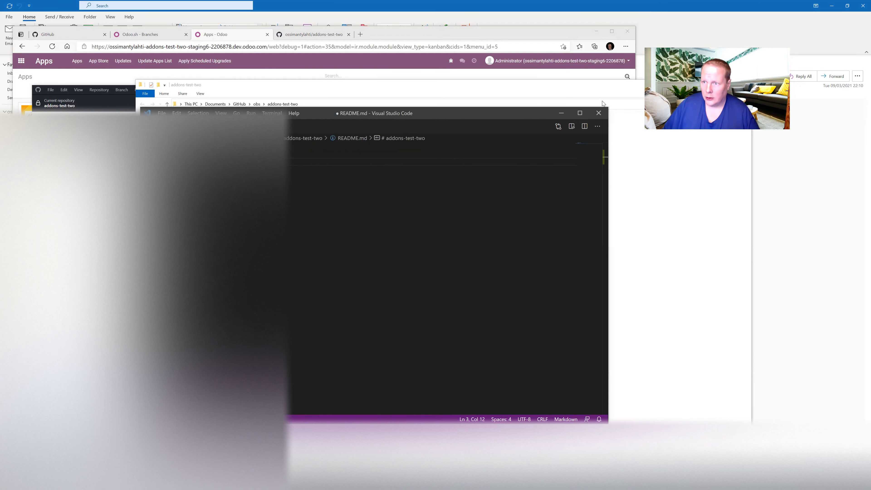
click(554, 178)
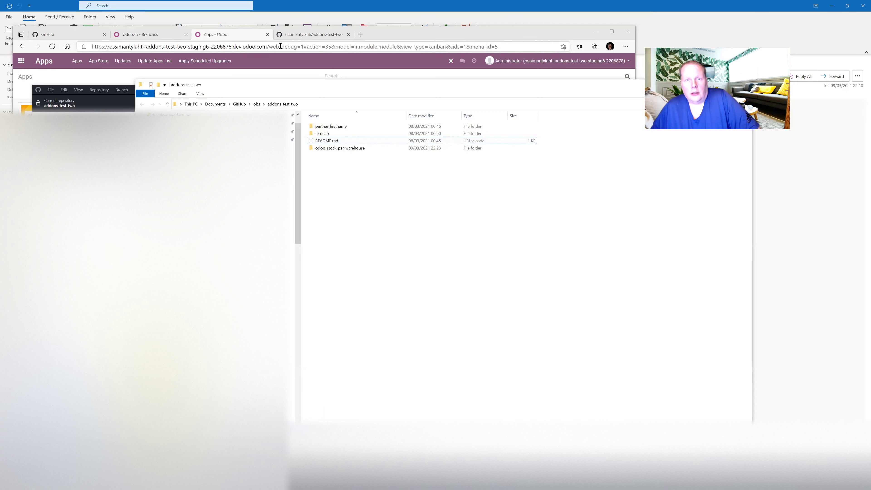
click(289, 36)
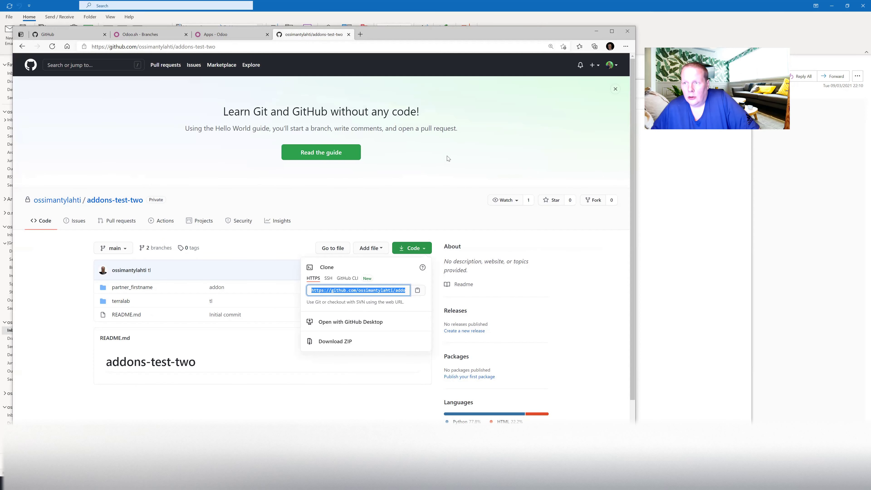
Reload the addons-test-two GitHub page and switch to staging6, showing the odoo_stock_per_warehouse folder.
click(616, 91)
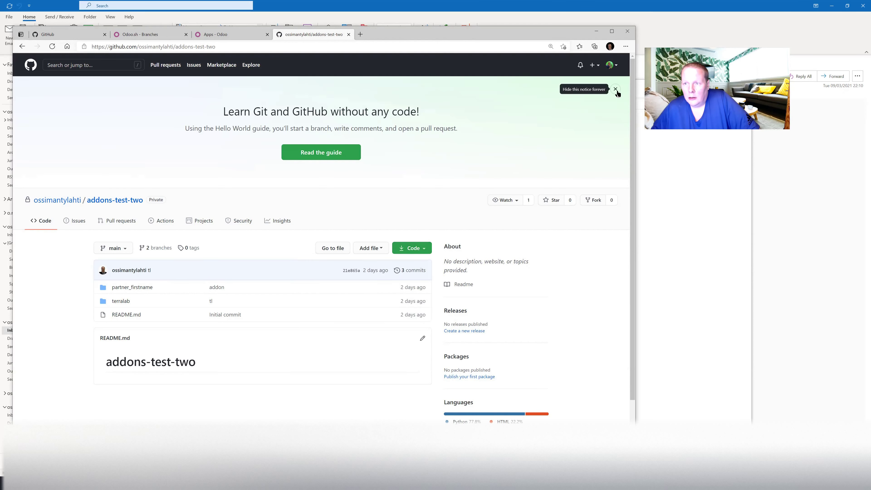
click(616, 90)
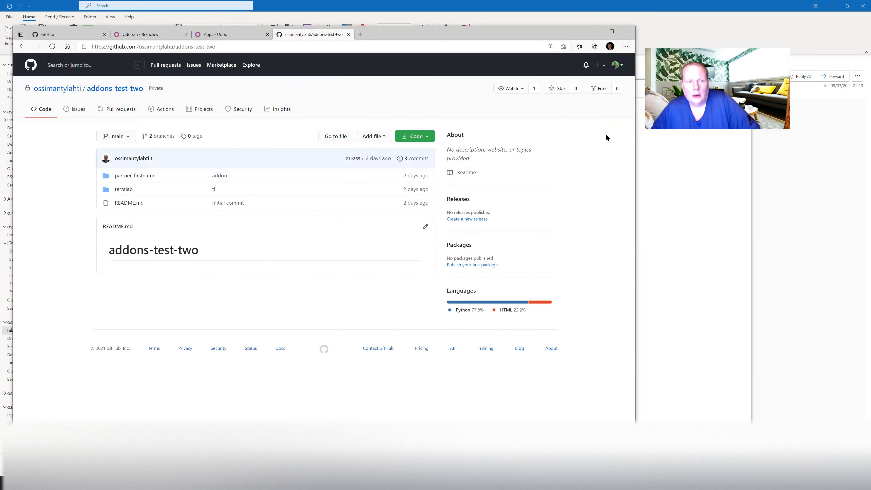
click(52, 47)
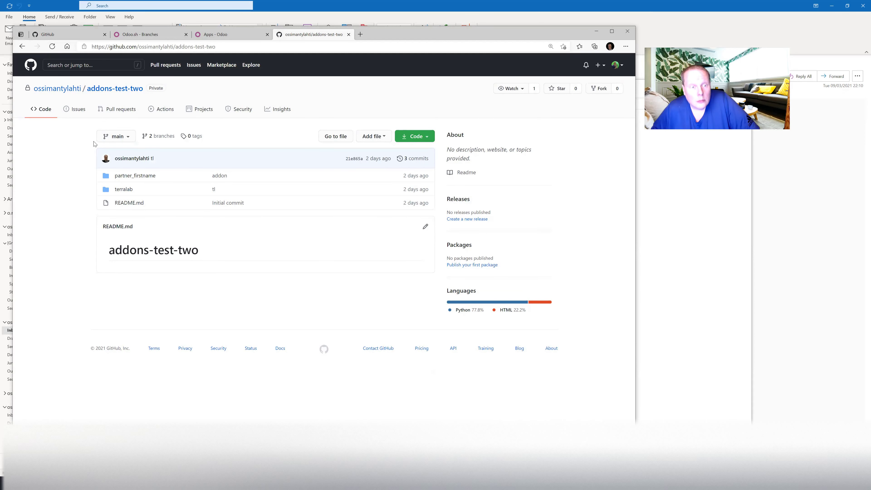
click(120, 137)
click(129, 213)
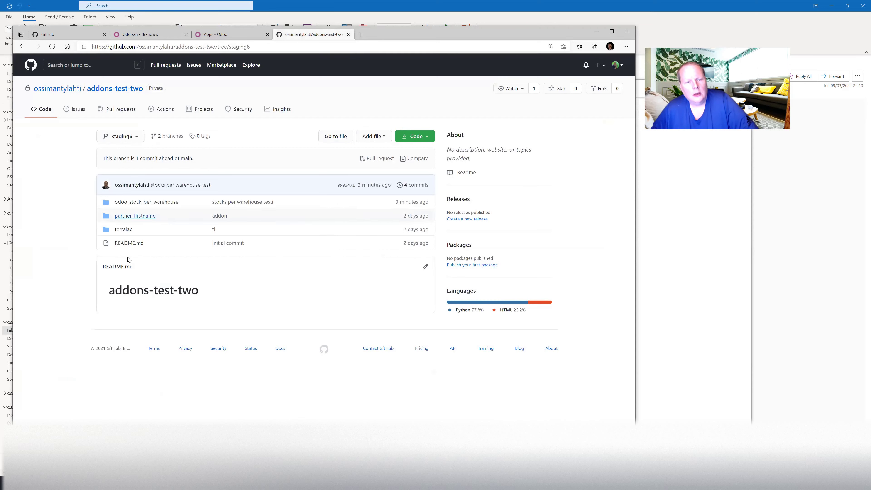